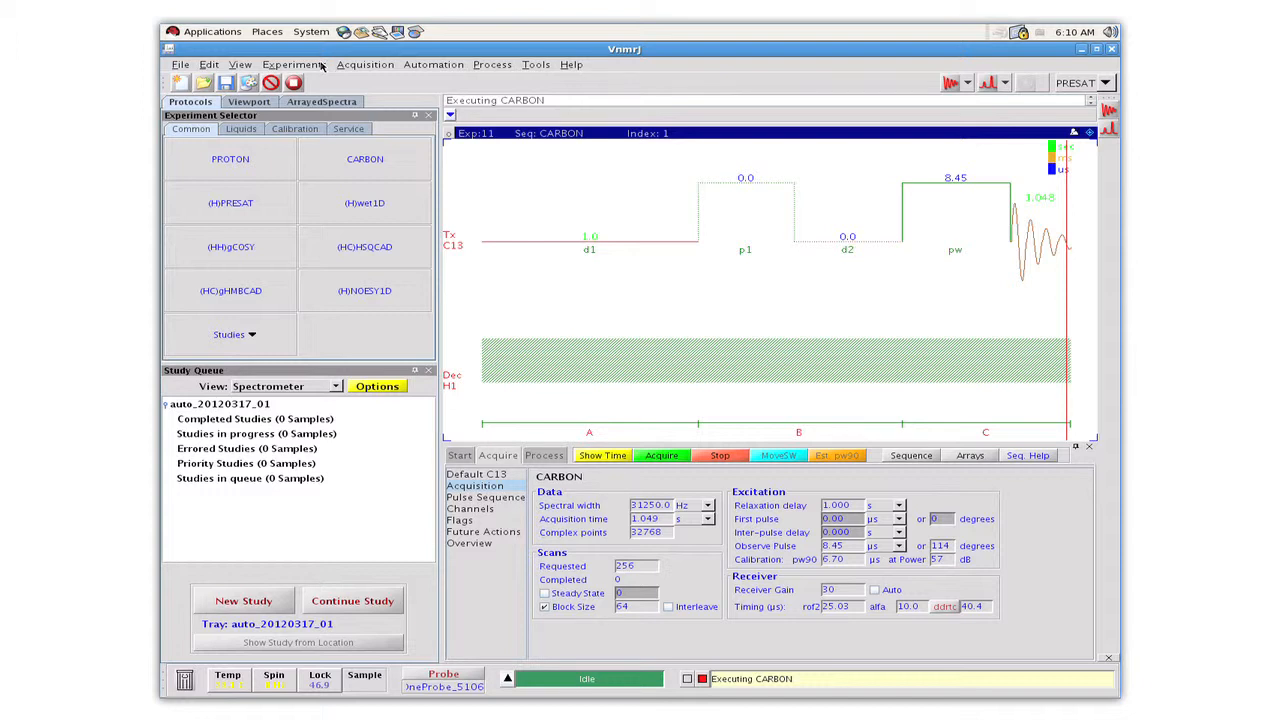
Set up new experiment parameters for the B11 nucleus.
click(320, 65)
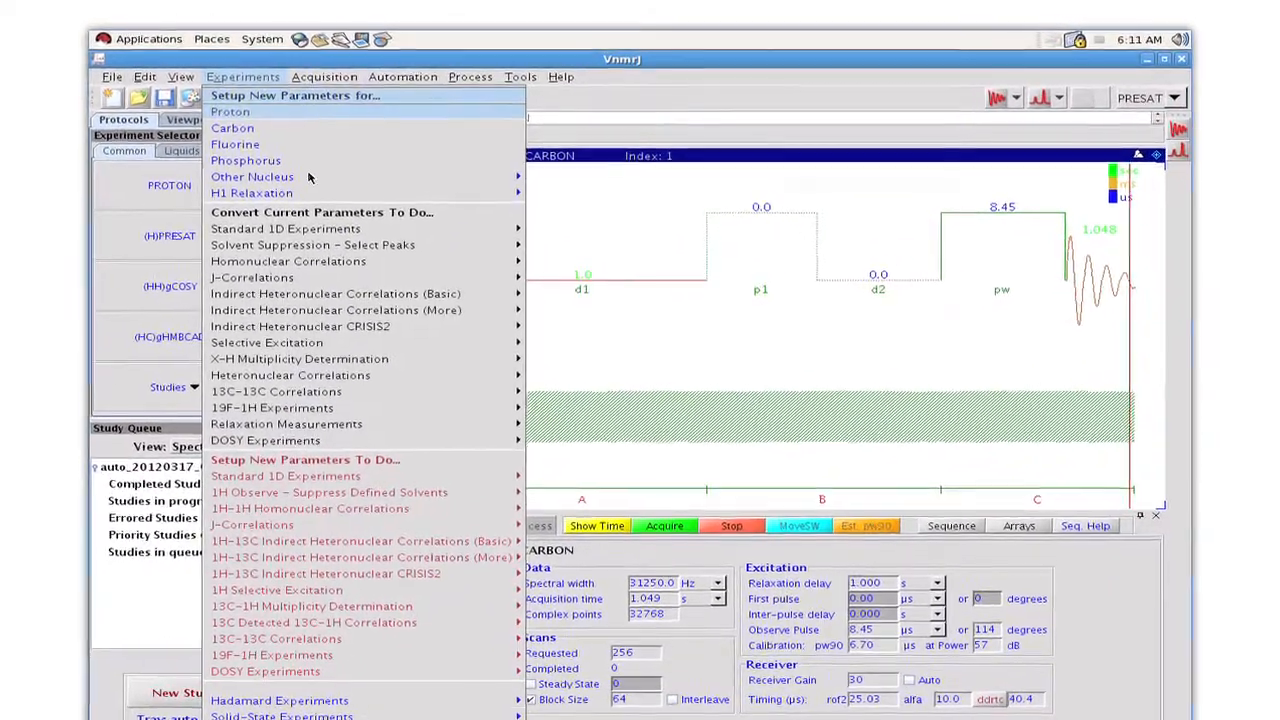
mouse_move(512, 179)
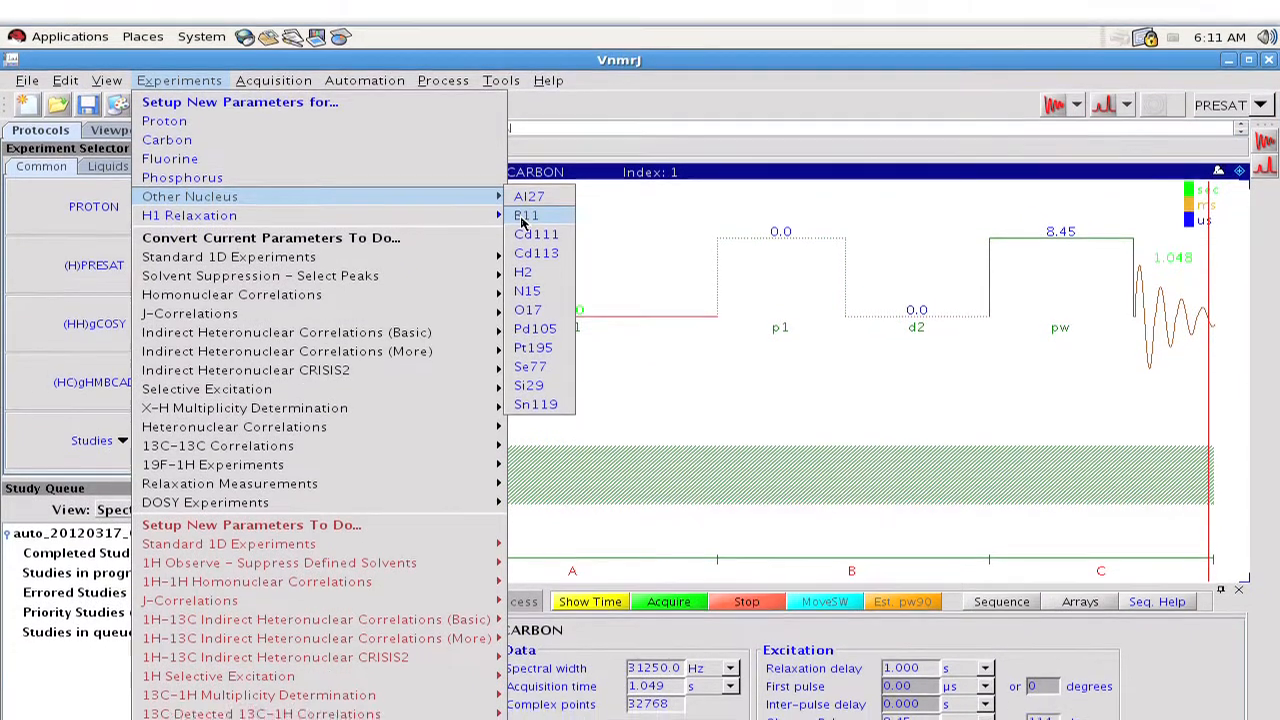
click(526, 223)
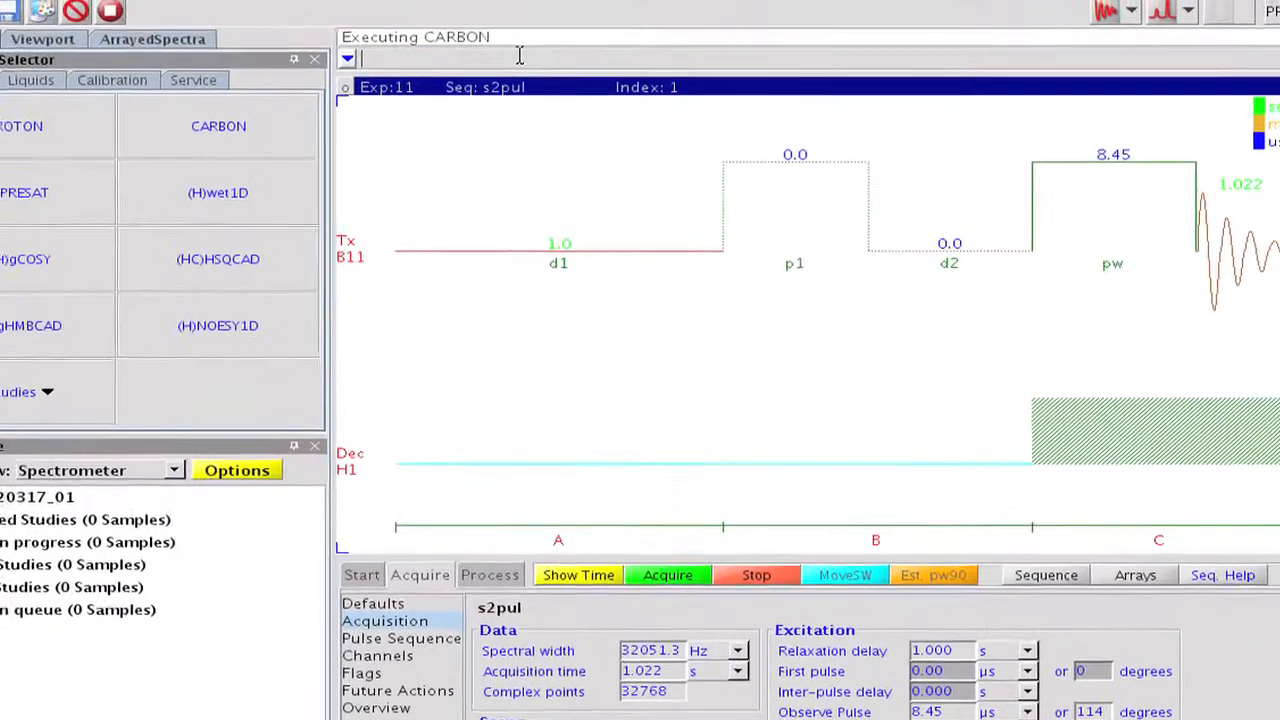
Label the experiment by entering the command pslabel='BORON_11'.
text(pslab)
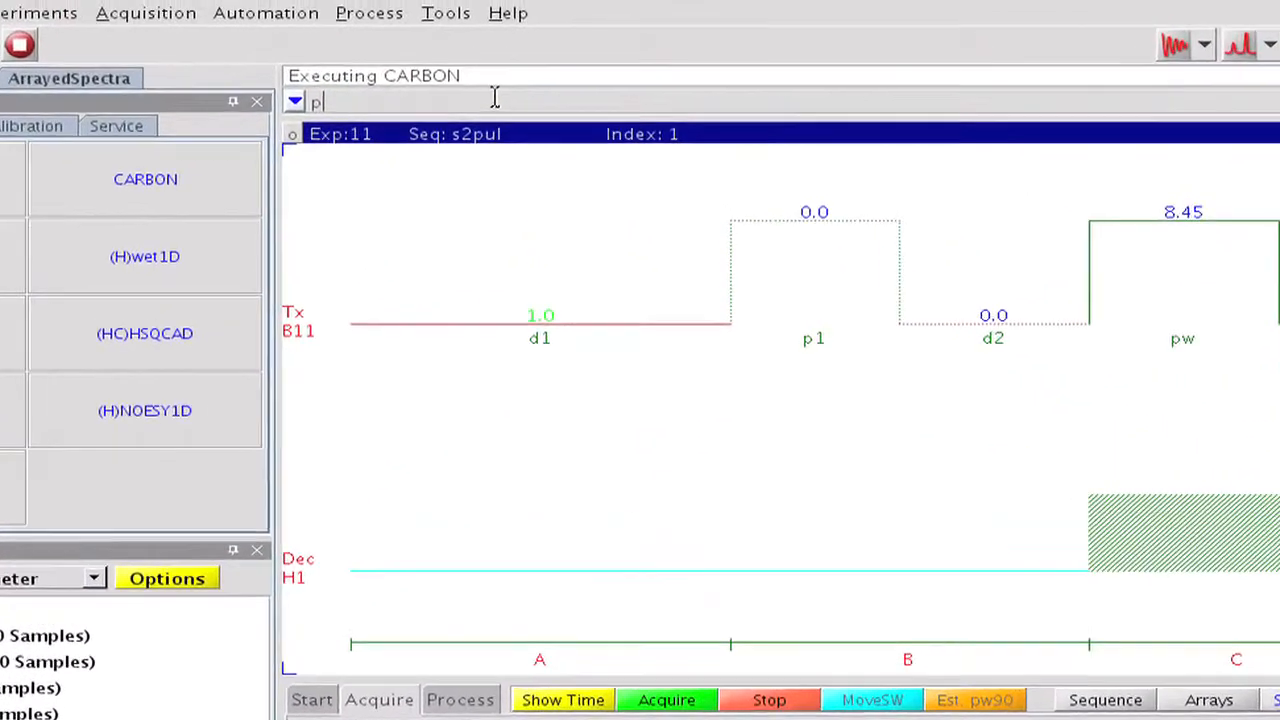
text(e)
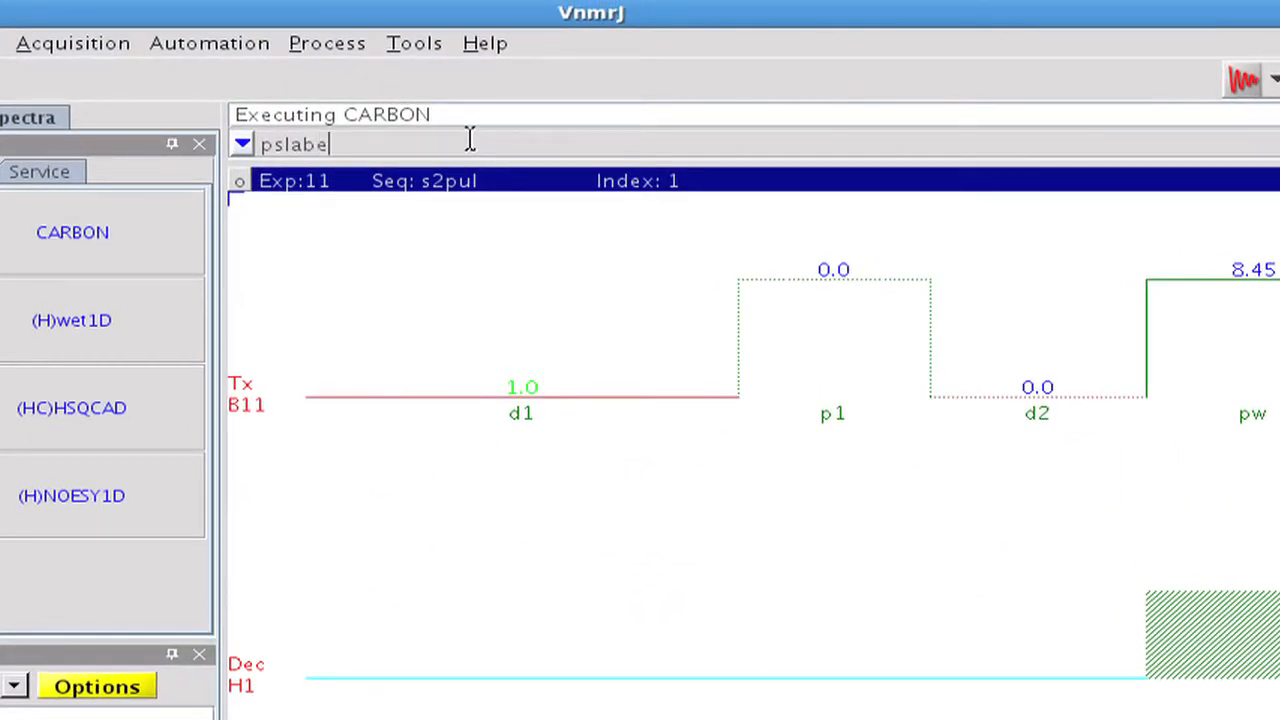
text(l='BORON)
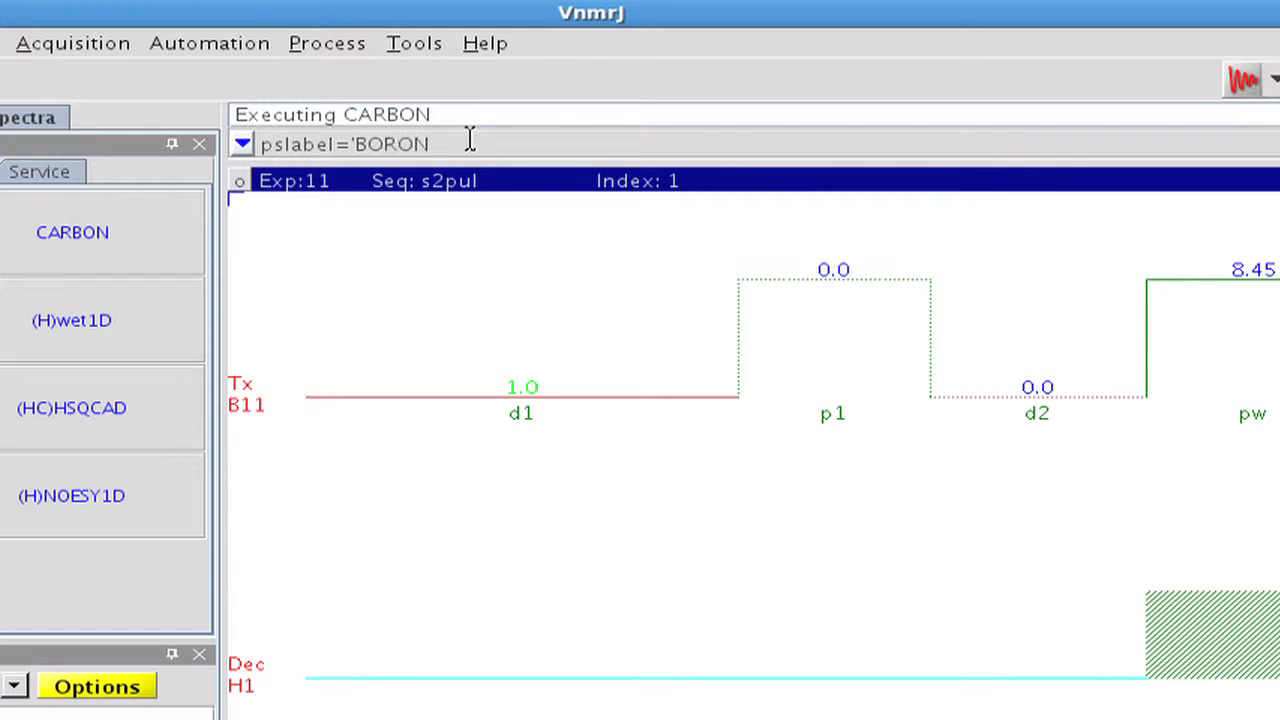
text(_11)
key(Return)
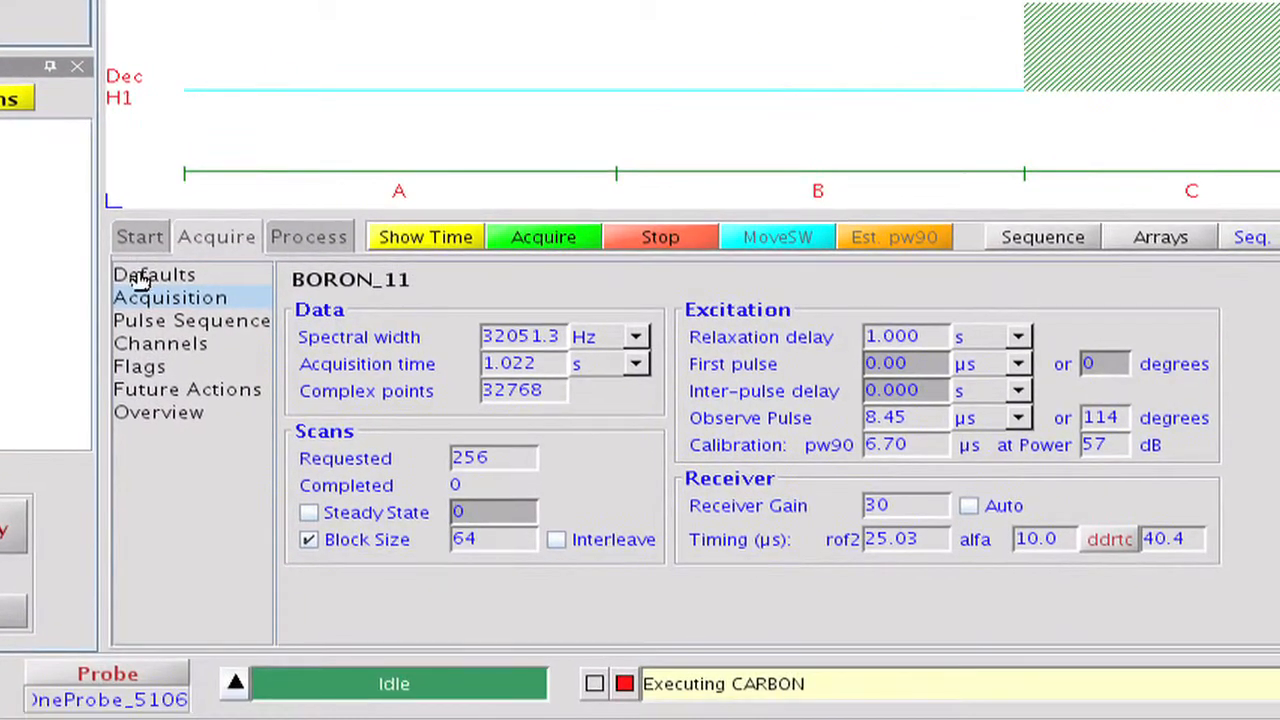
Set the number of scans to 16 in the default acquisition options.
click(175, 445)
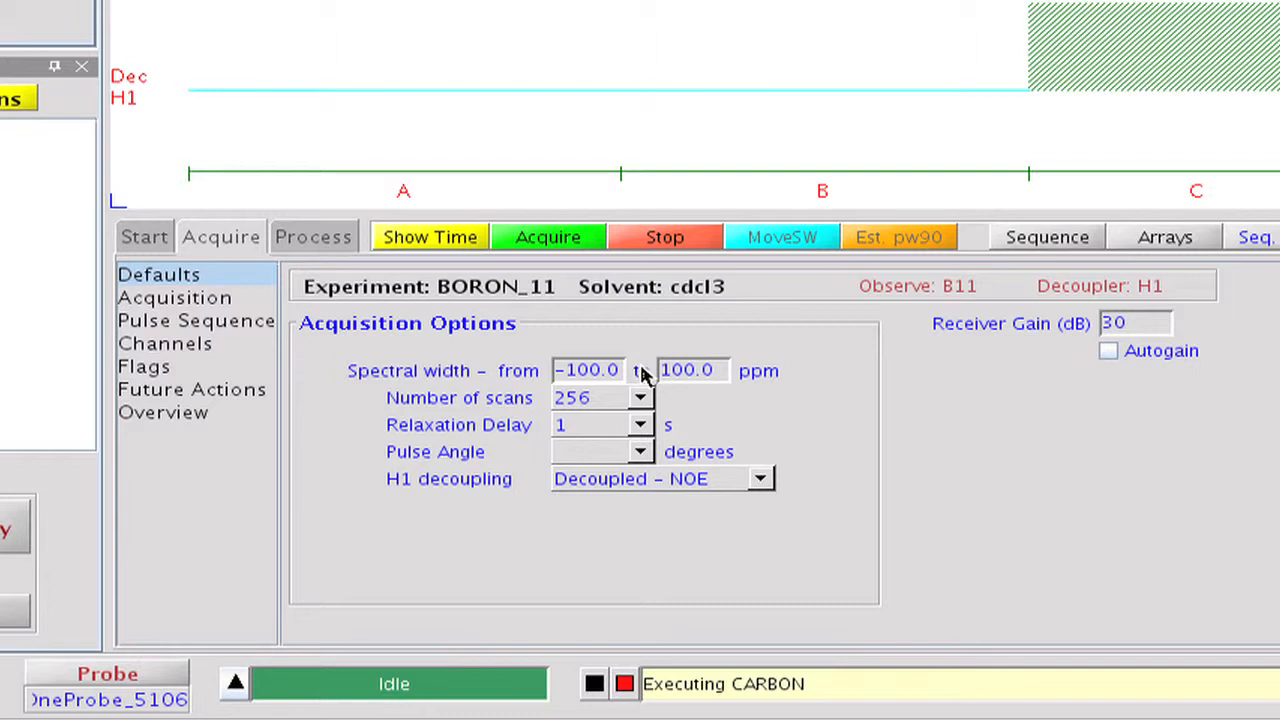
click(640, 398)
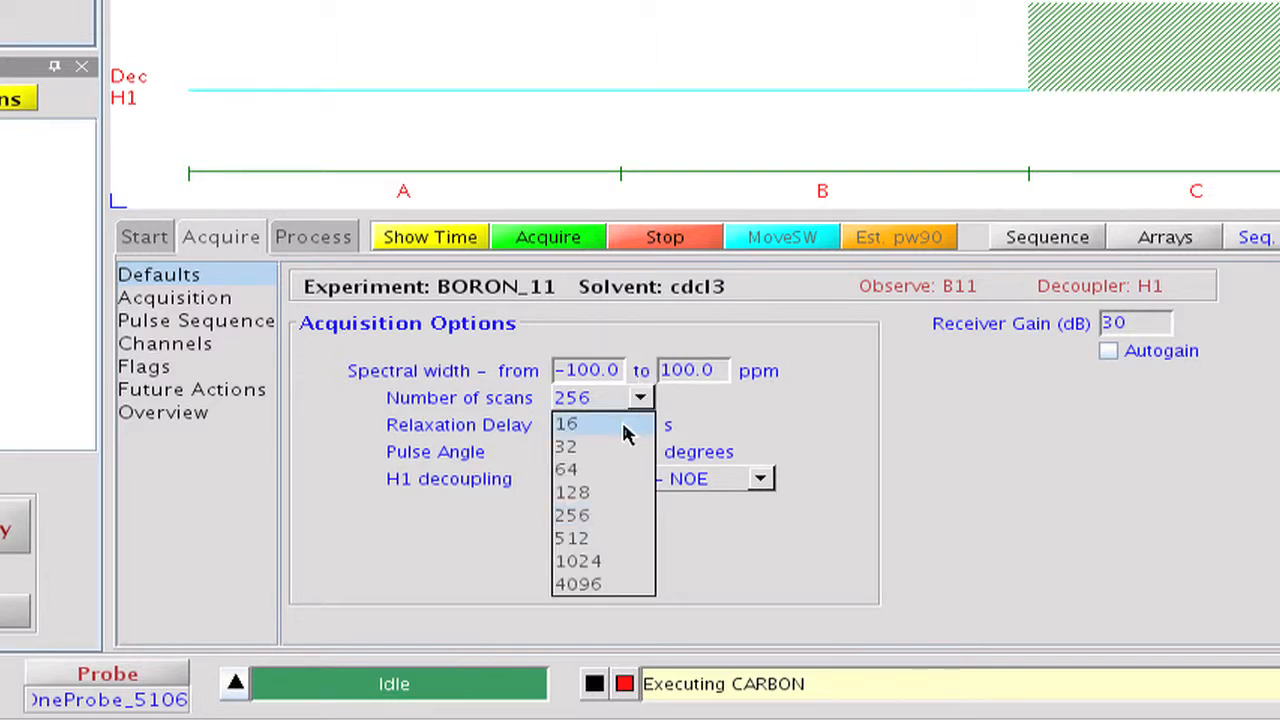
click(625, 428)
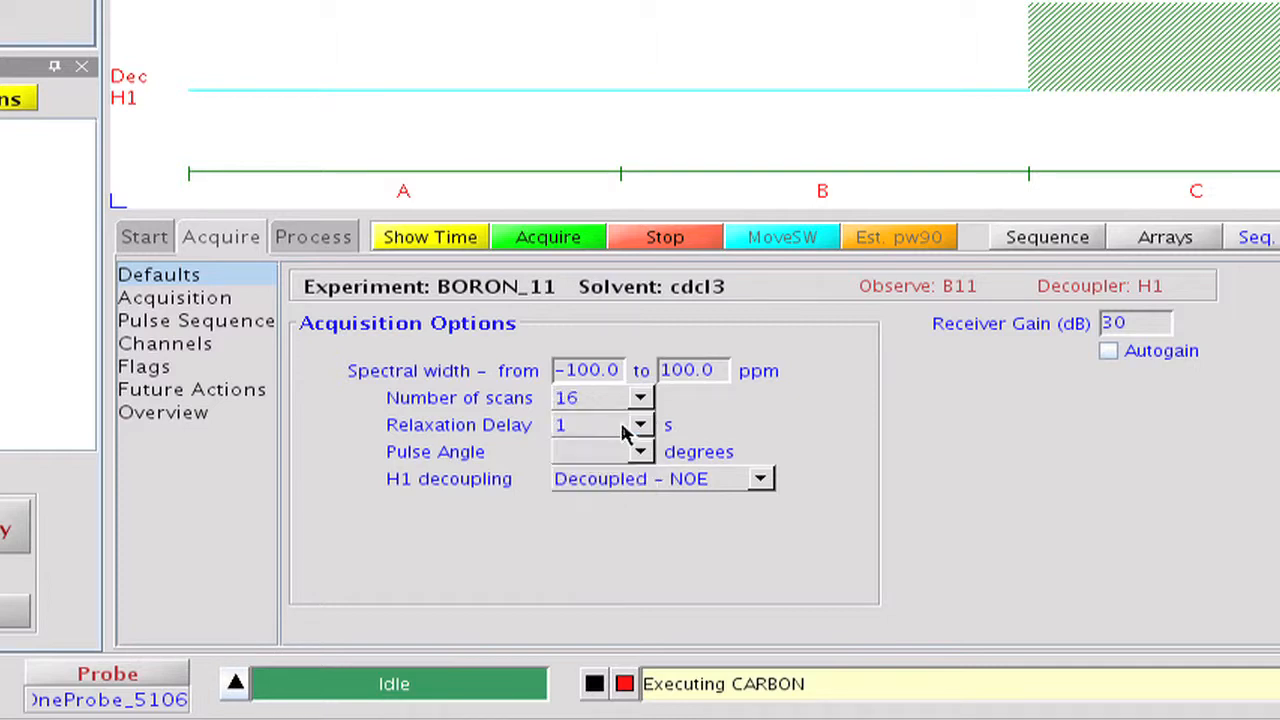
Set the acquisition time to 0.05 s and the relaxation delay to 0.01 s.
click(224, 300)
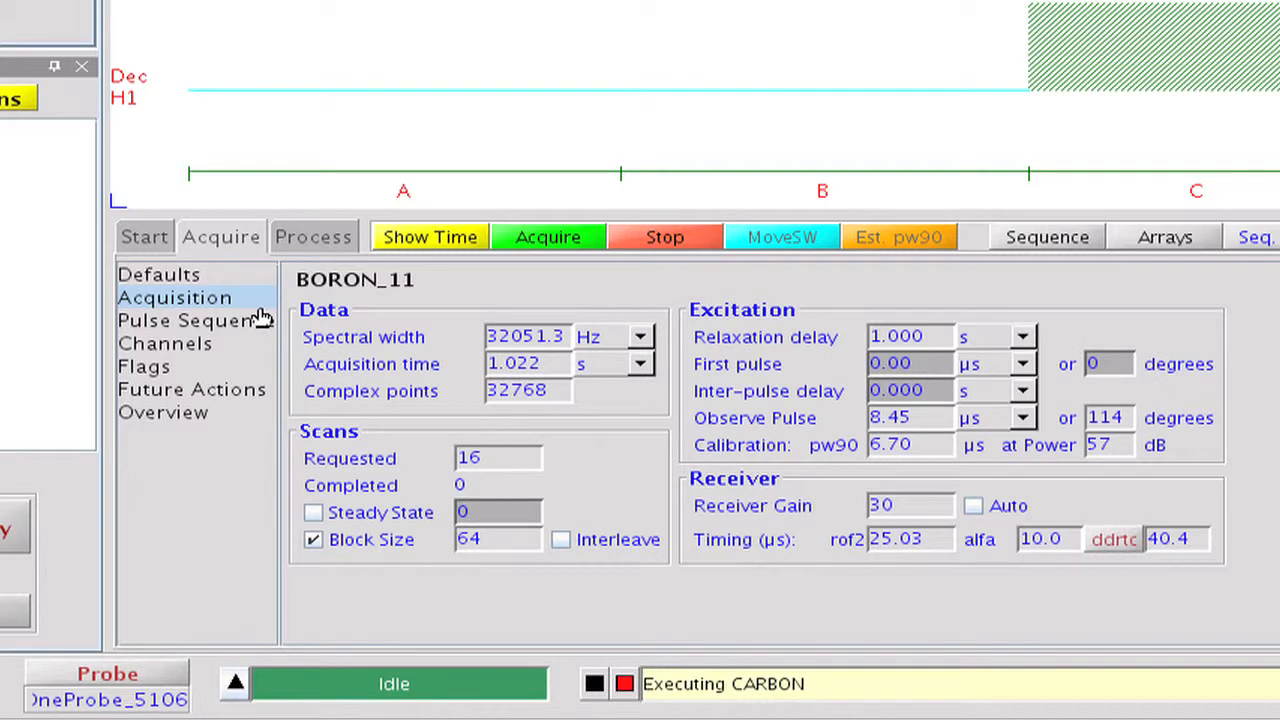
drag(541, 364, 466, 351)
text(0.05)
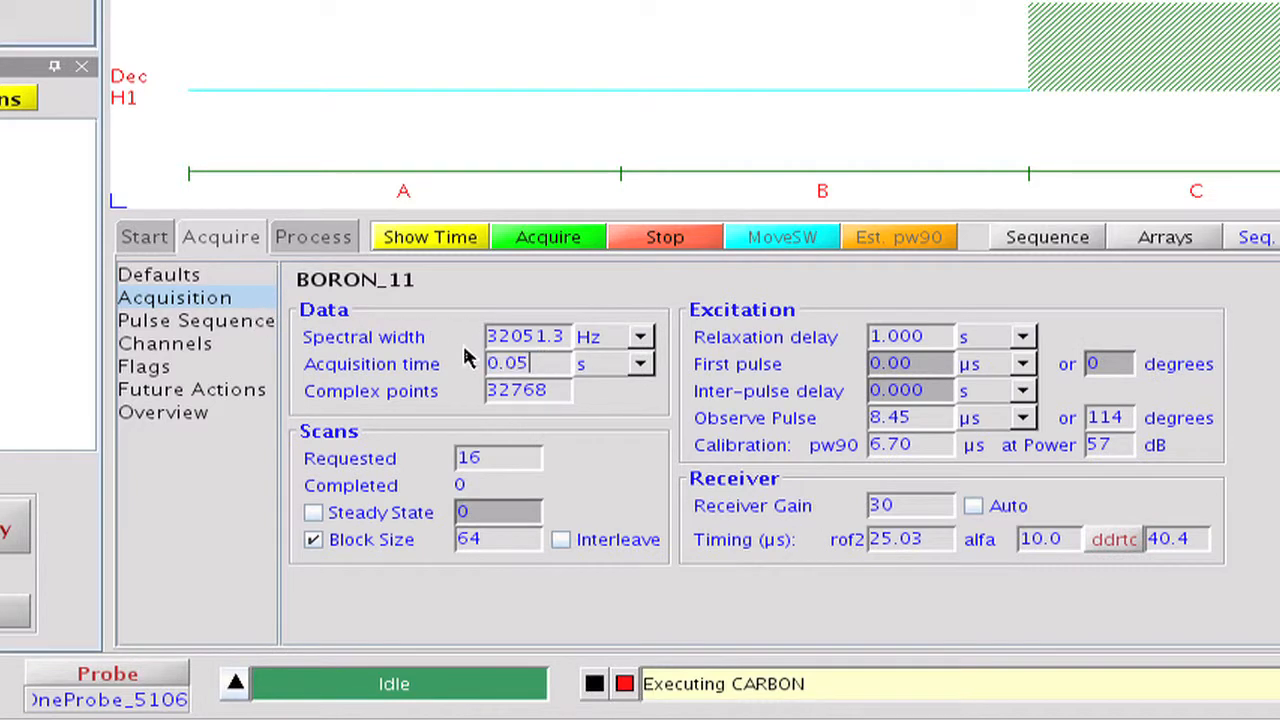
click(865, 331)
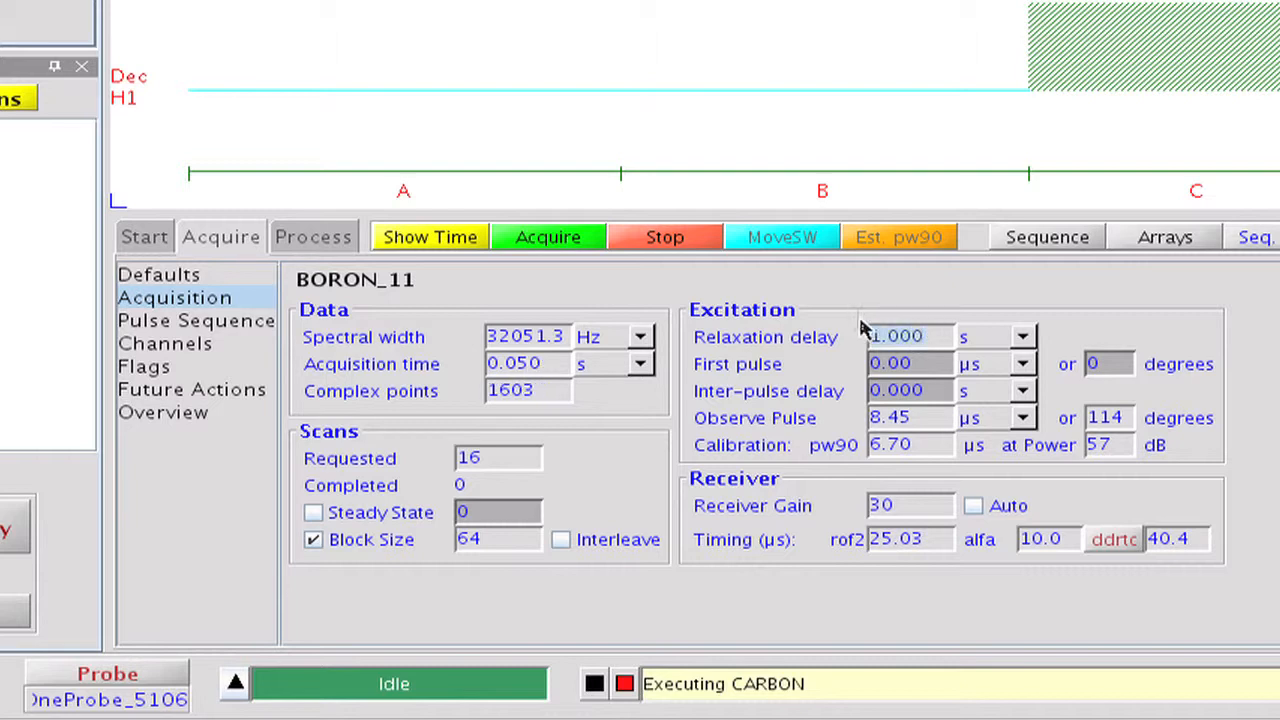
text(0.01)
Set the processing line broadening to 10 Hz and the FT data size to 16k.
click(329, 237)
drag(914, 339, 874, 337)
text(10)
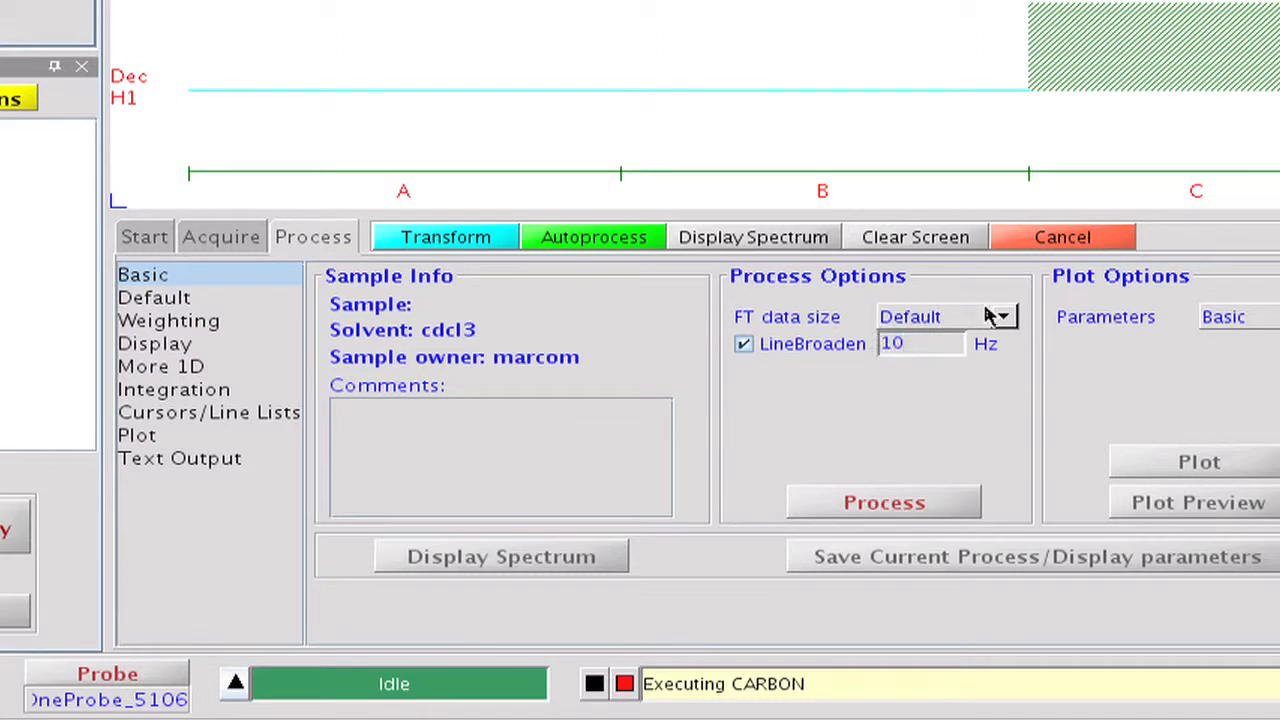
click(1002, 316)
click(946, 431)
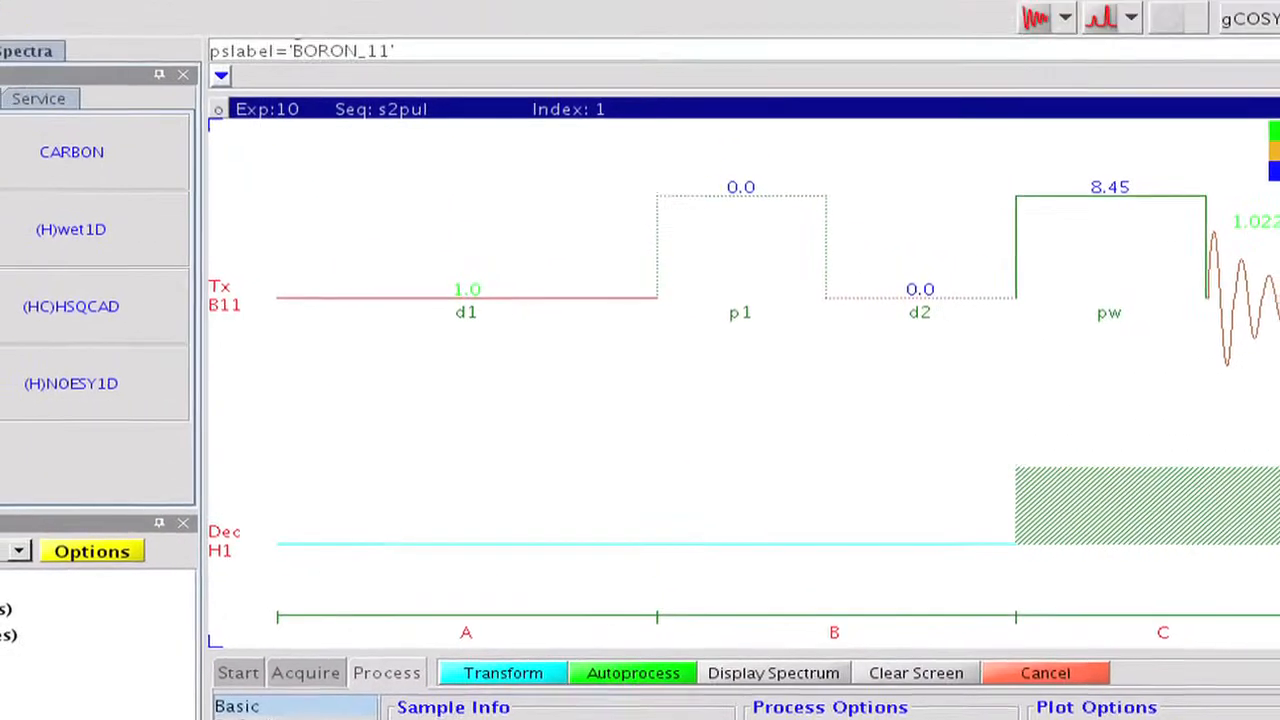
Open the parlib editor for the current experiment and enter the name BORON_11 with the new tabname BORON.
click(376, 41)
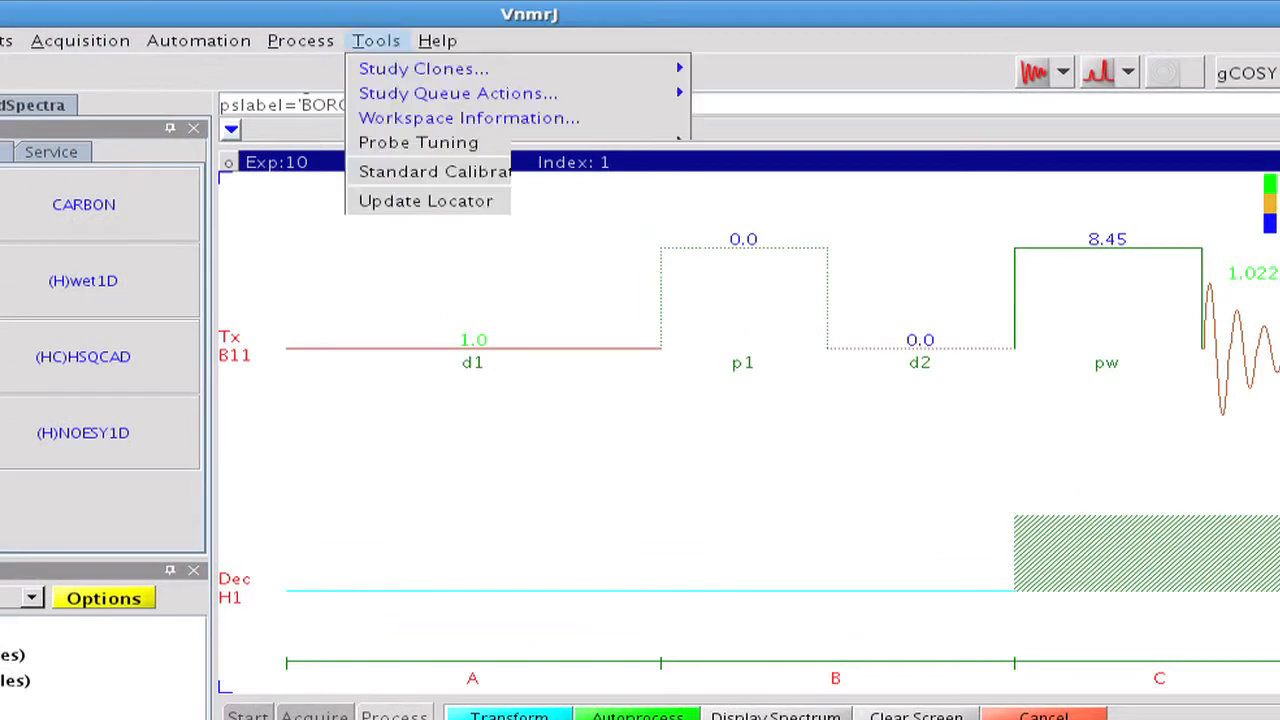
mouse_move(405, 70)
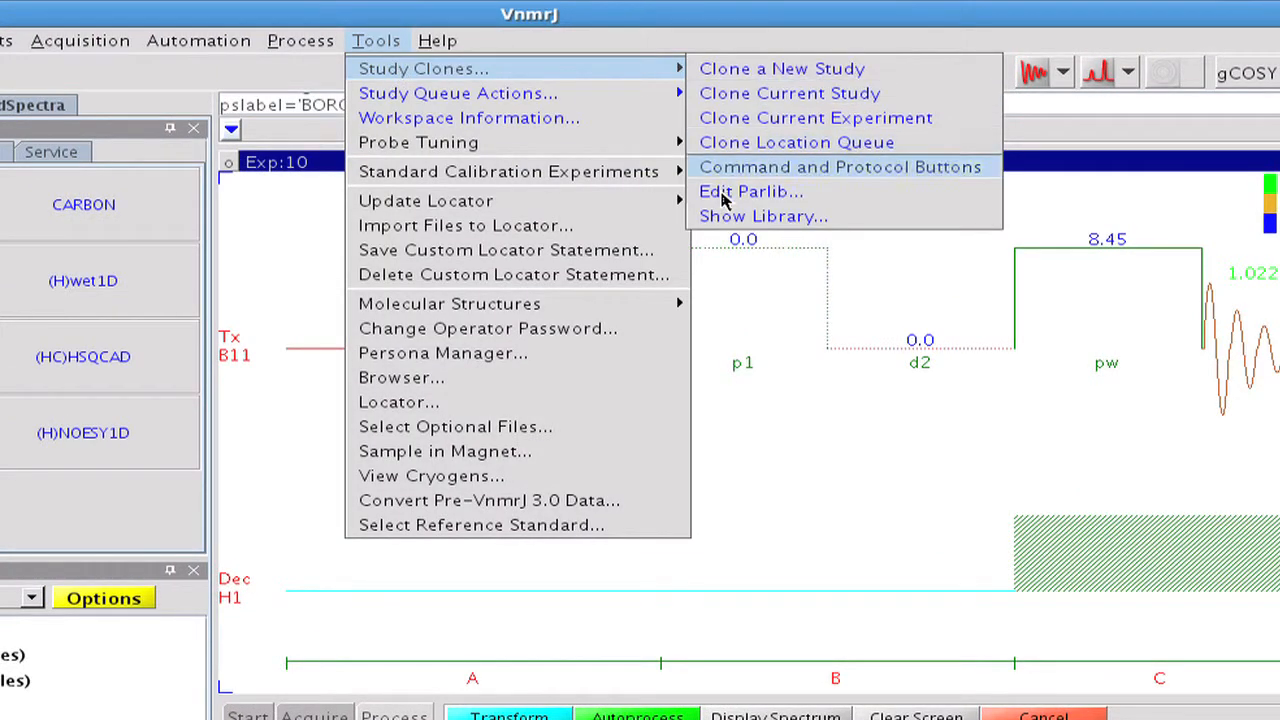
click(724, 196)
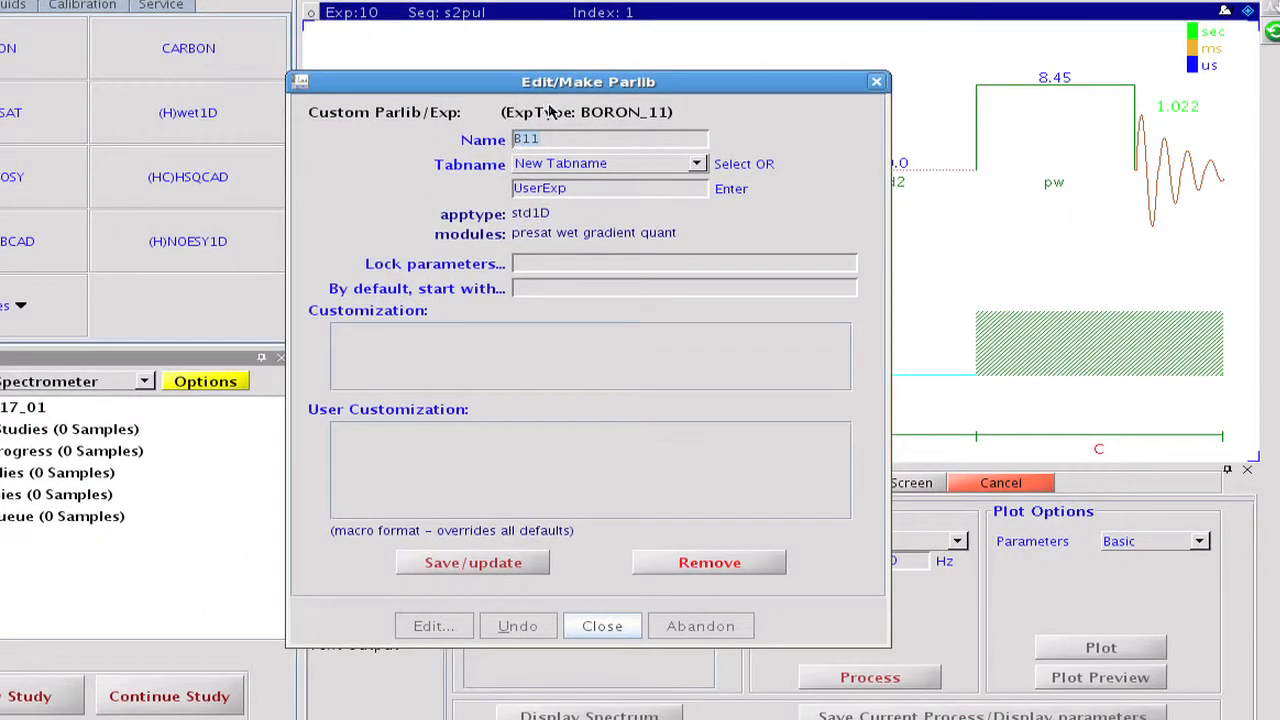
text(BORON_1)
click(548, 188)
double_click(511, 194)
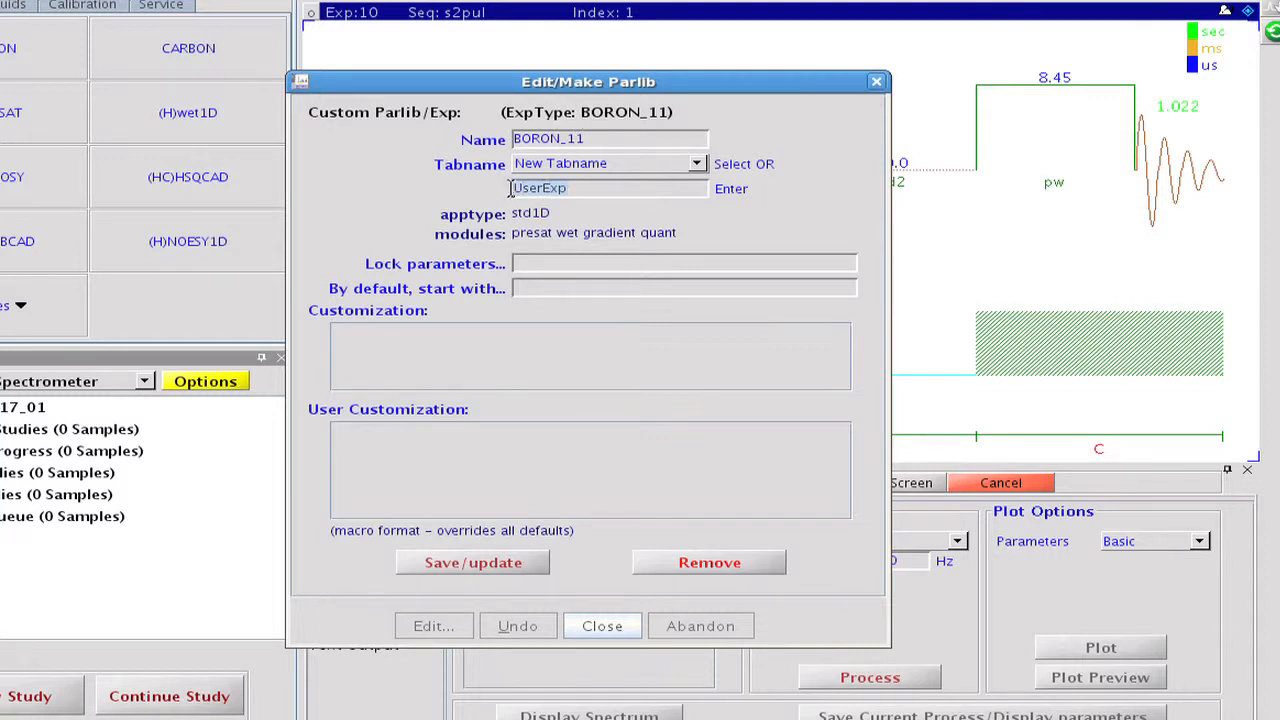
text(BORON)
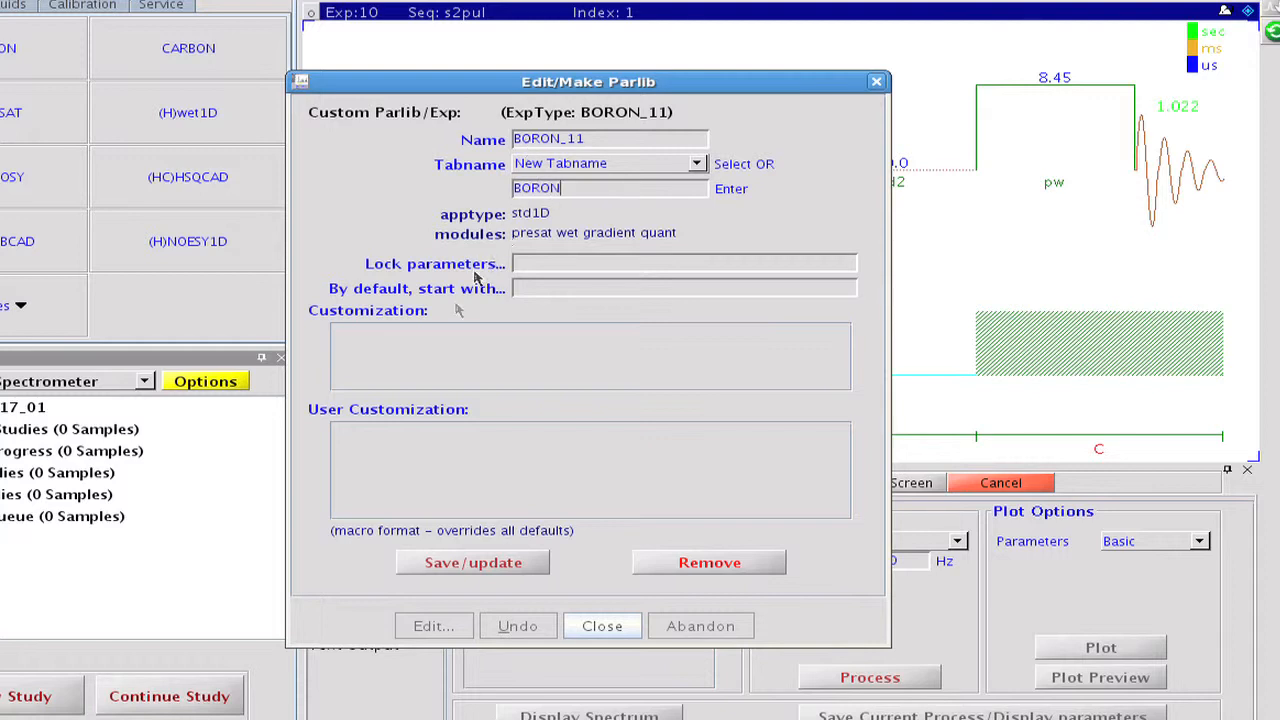
Add pw(90) as the user customization of BORON_11, save the parlib and close the editor.
click(372, 428)
text(pw(90))
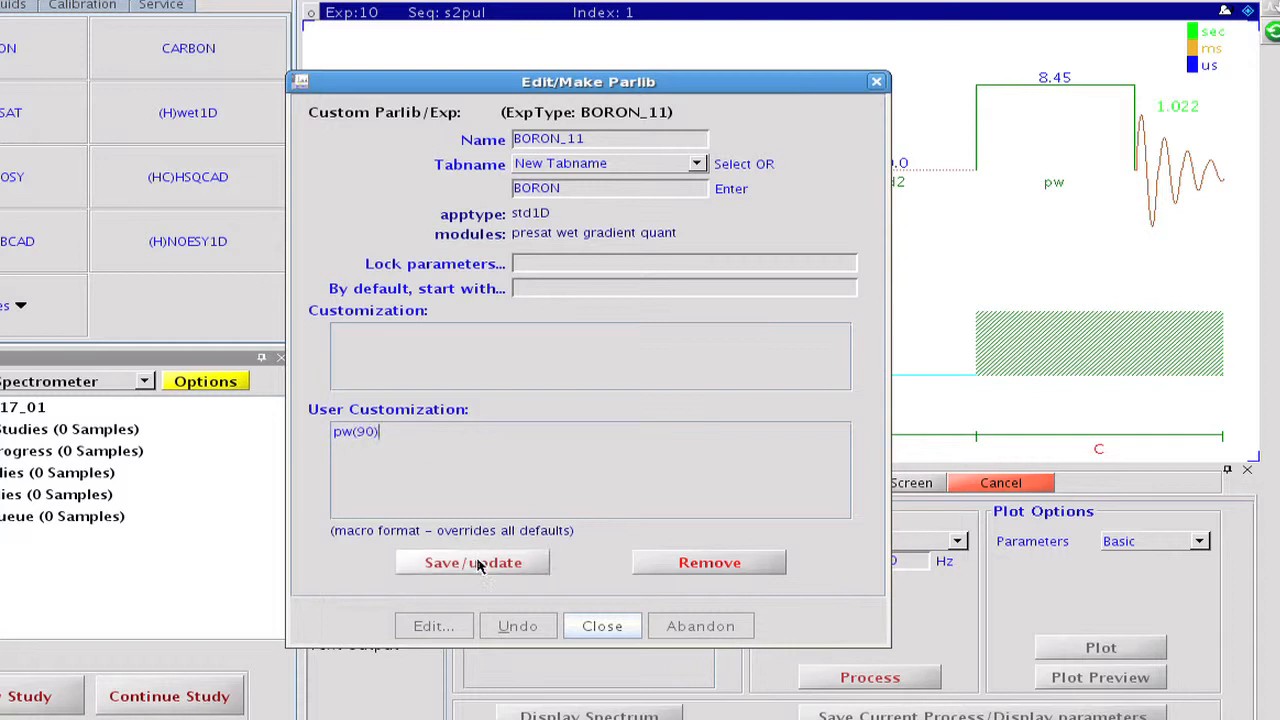
click(592, 626)
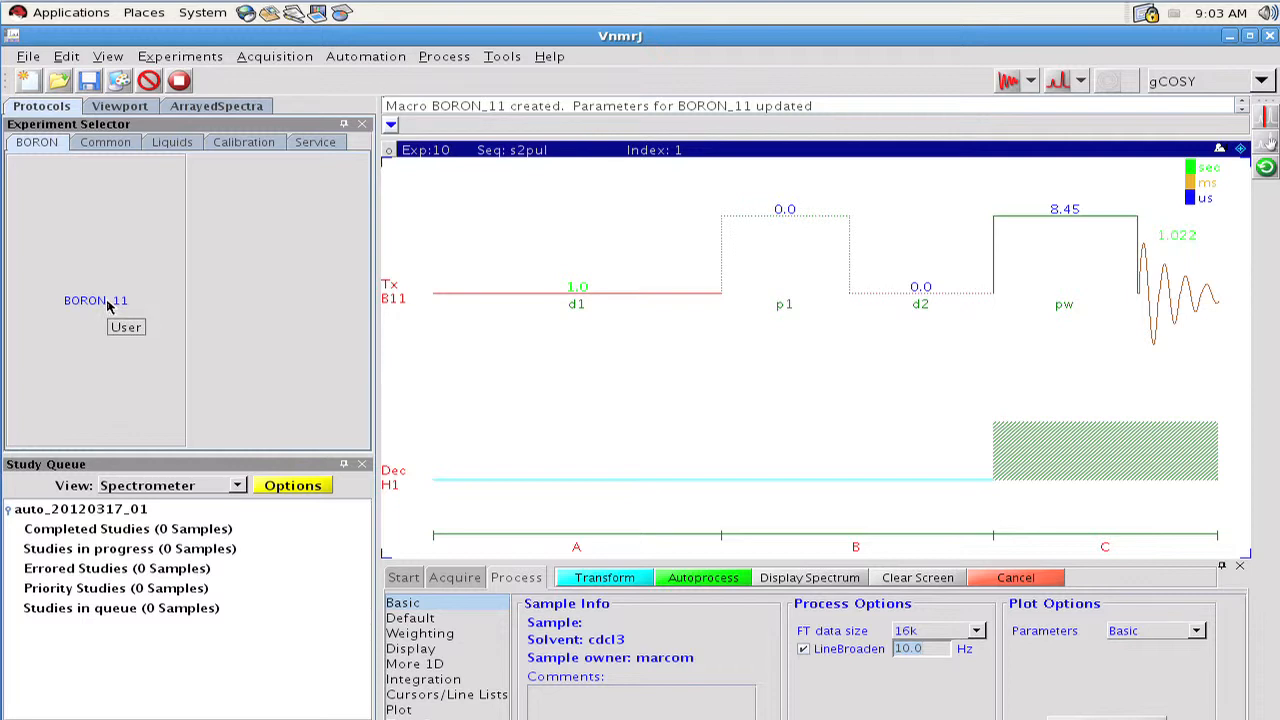
Acquire a spectrum with the BORON_11 protocol and expand the region containing the boron peaks.
click(108, 305)
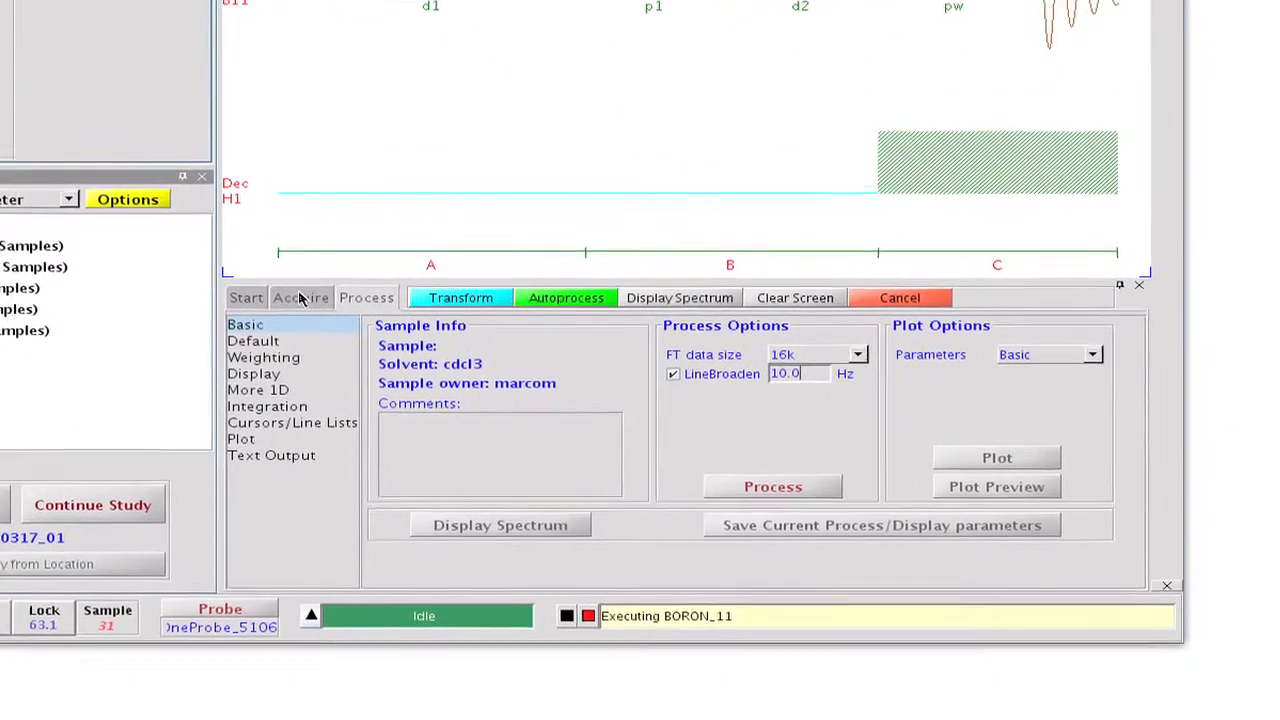
click(300, 298)
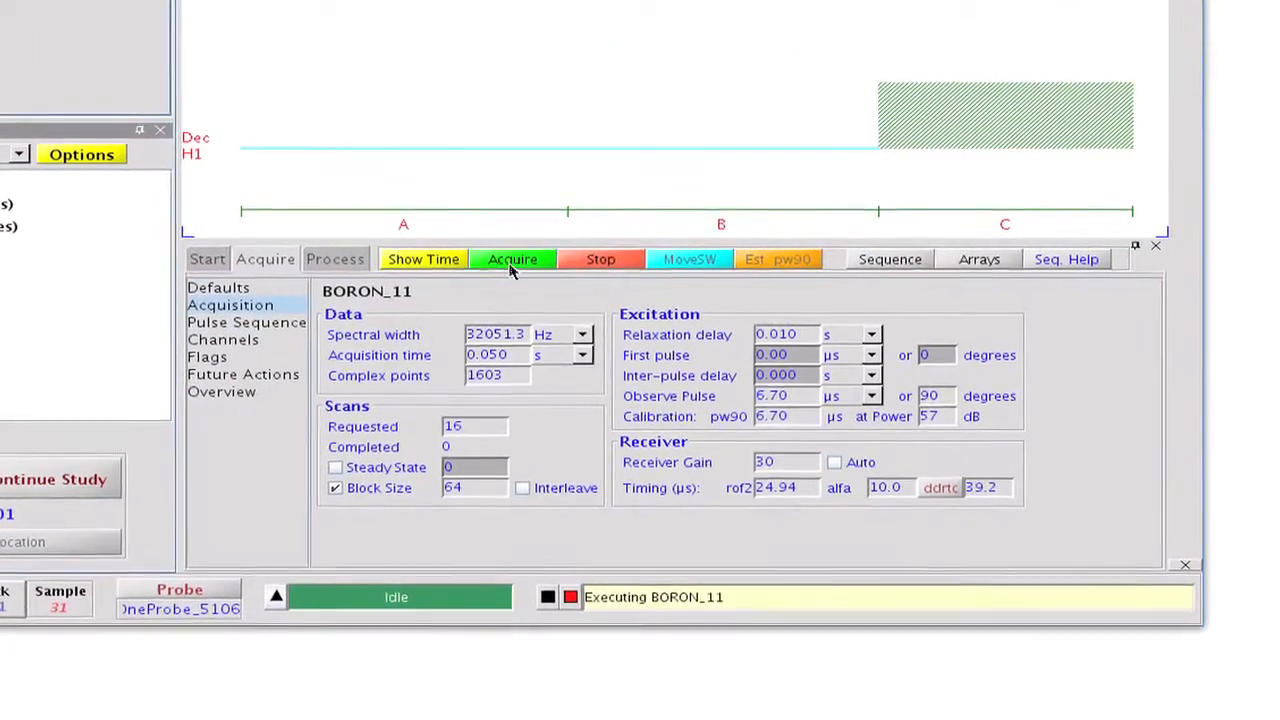
click(510, 268)
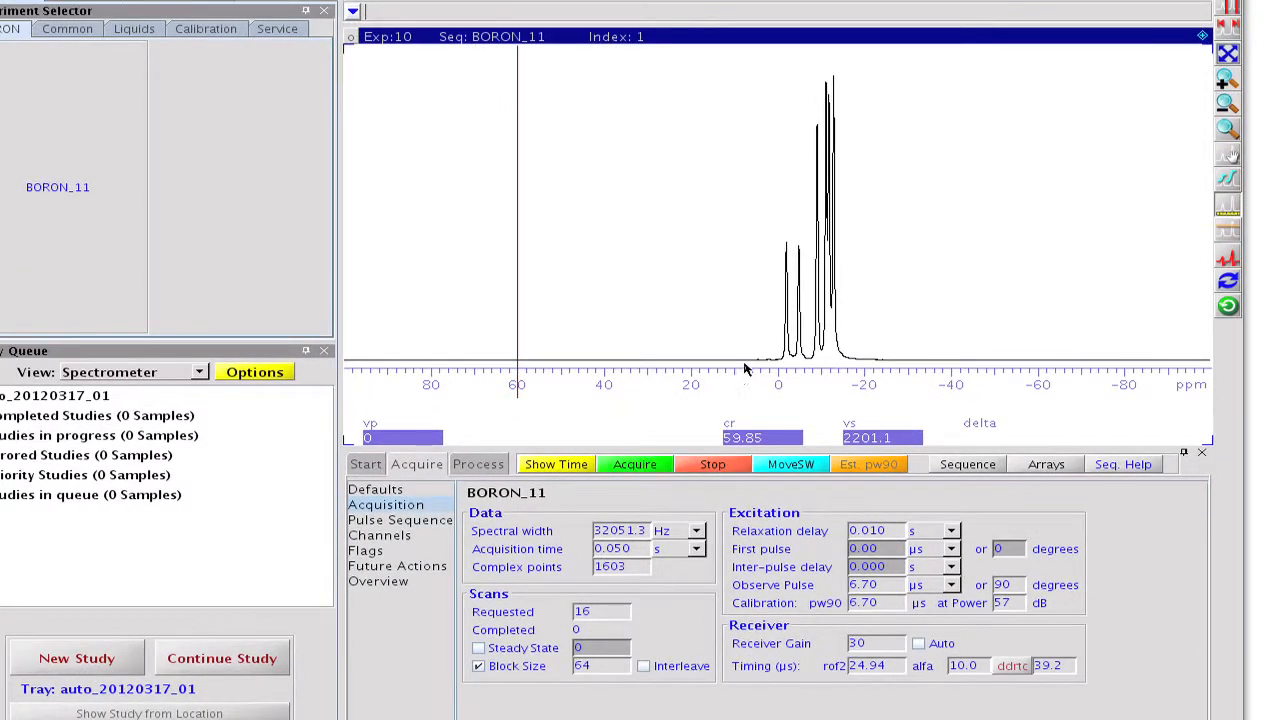
drag(744, 366, 877, 352)
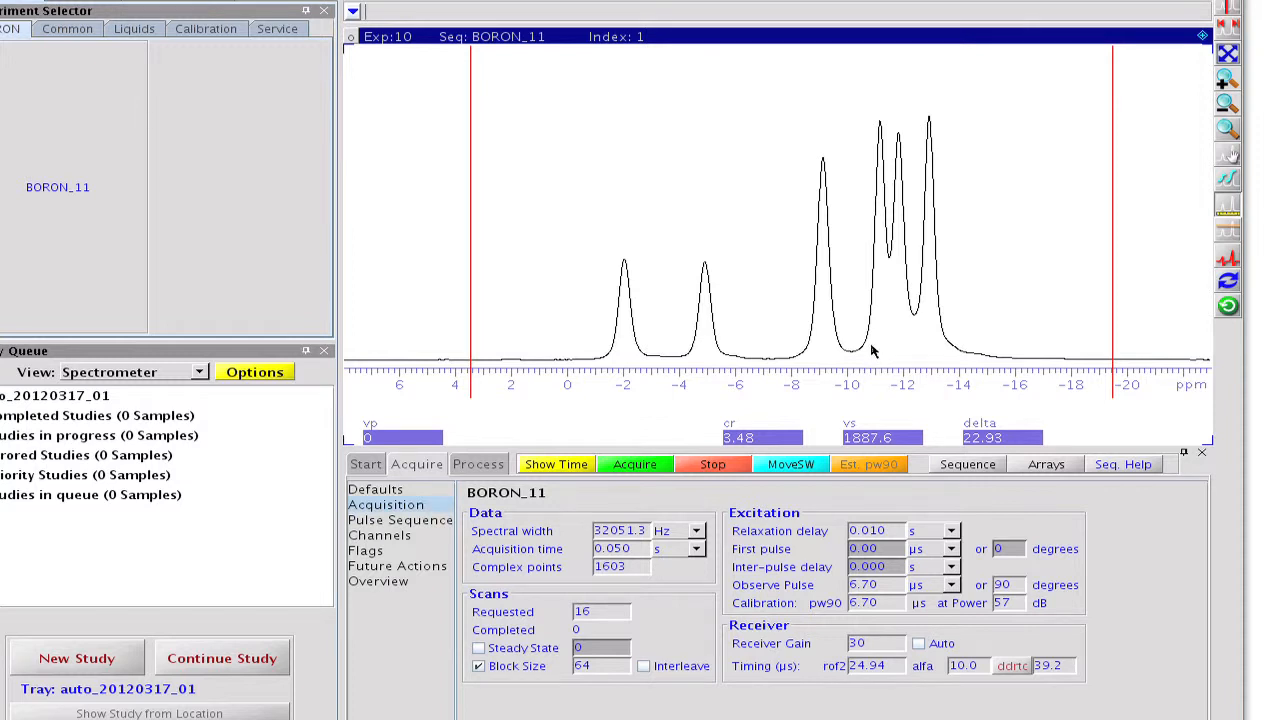
Set the requested scans to 1 and add pw as an arrayed parameter.
double_click(588, 610)
text(1)
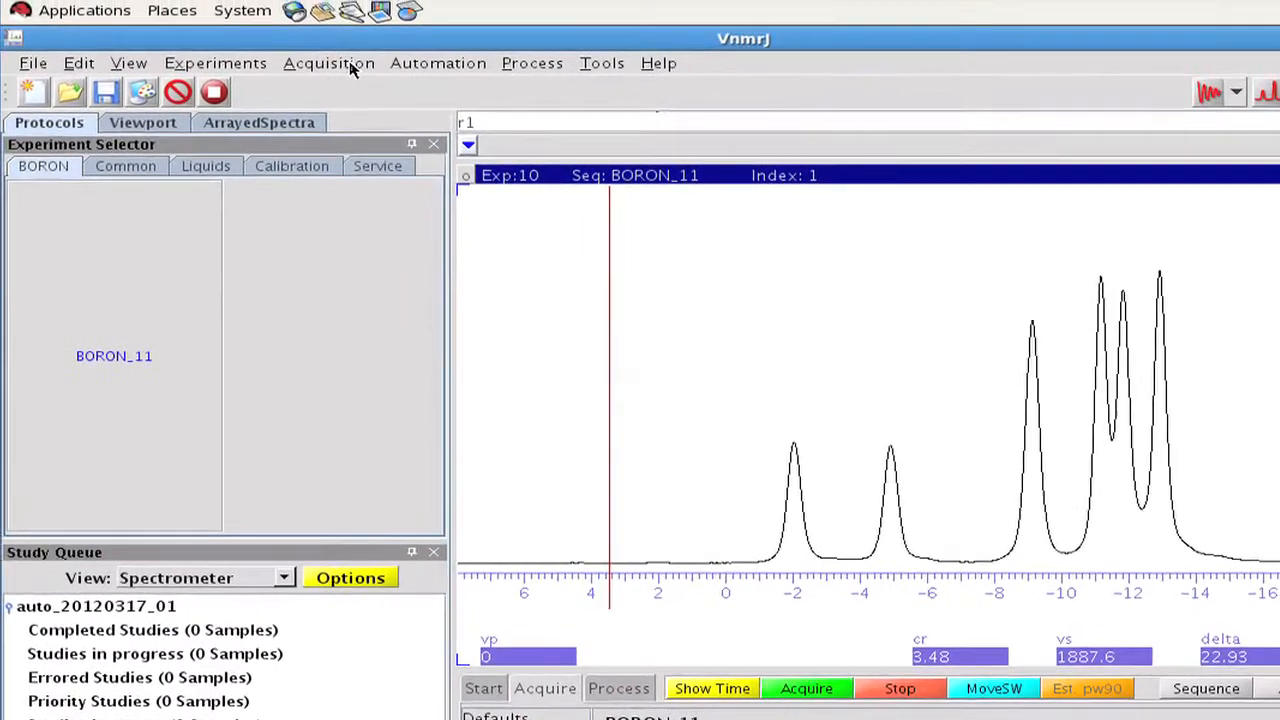
click(328, 36)
click(352, 90)
click(148, 98)
text(pw)
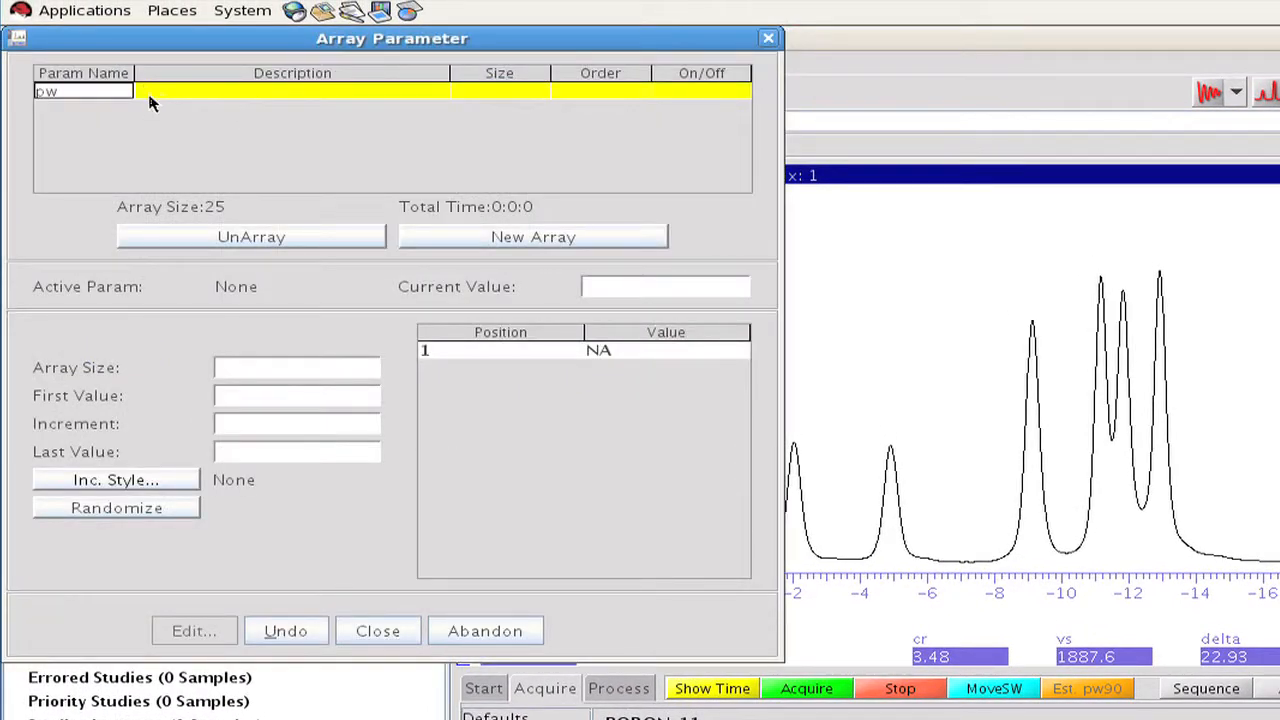
key(Return)
Define the pulse width array with size 25, first value 2 and increment 2.
click(213, 367)
text(25)
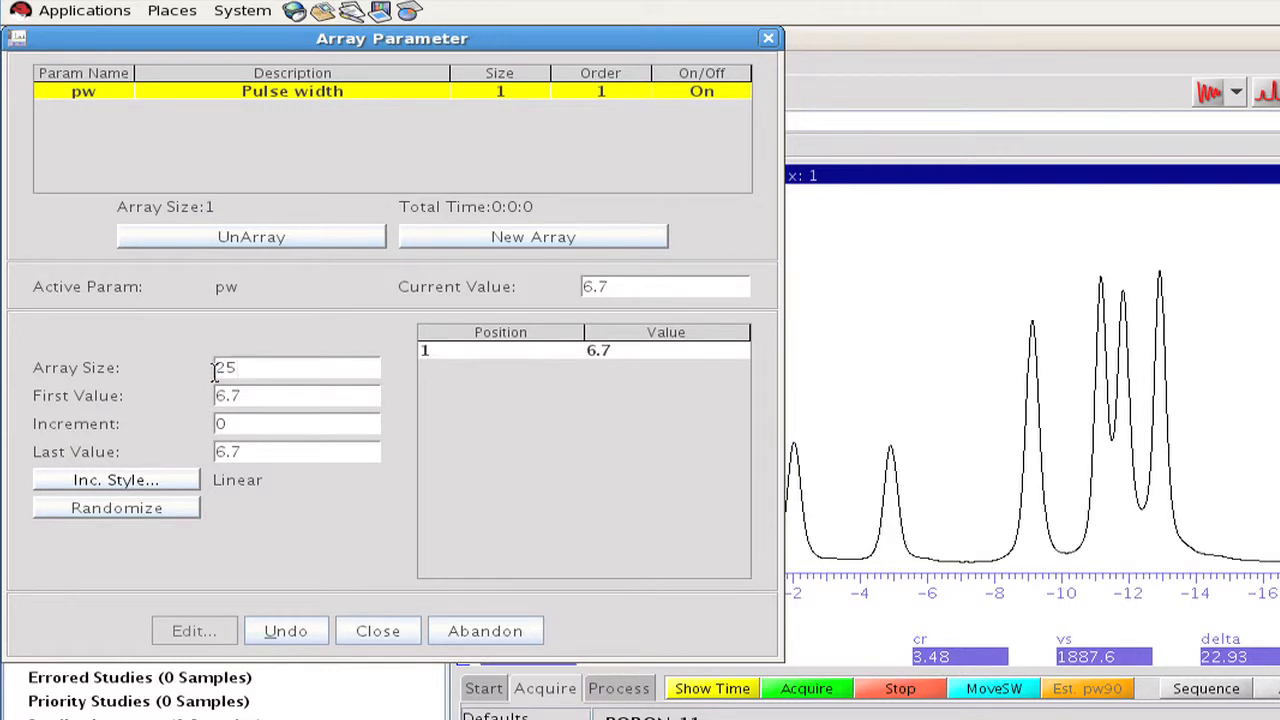
key(Return)
click(213, 395)
text(2)
click(213, 423)
text(2)
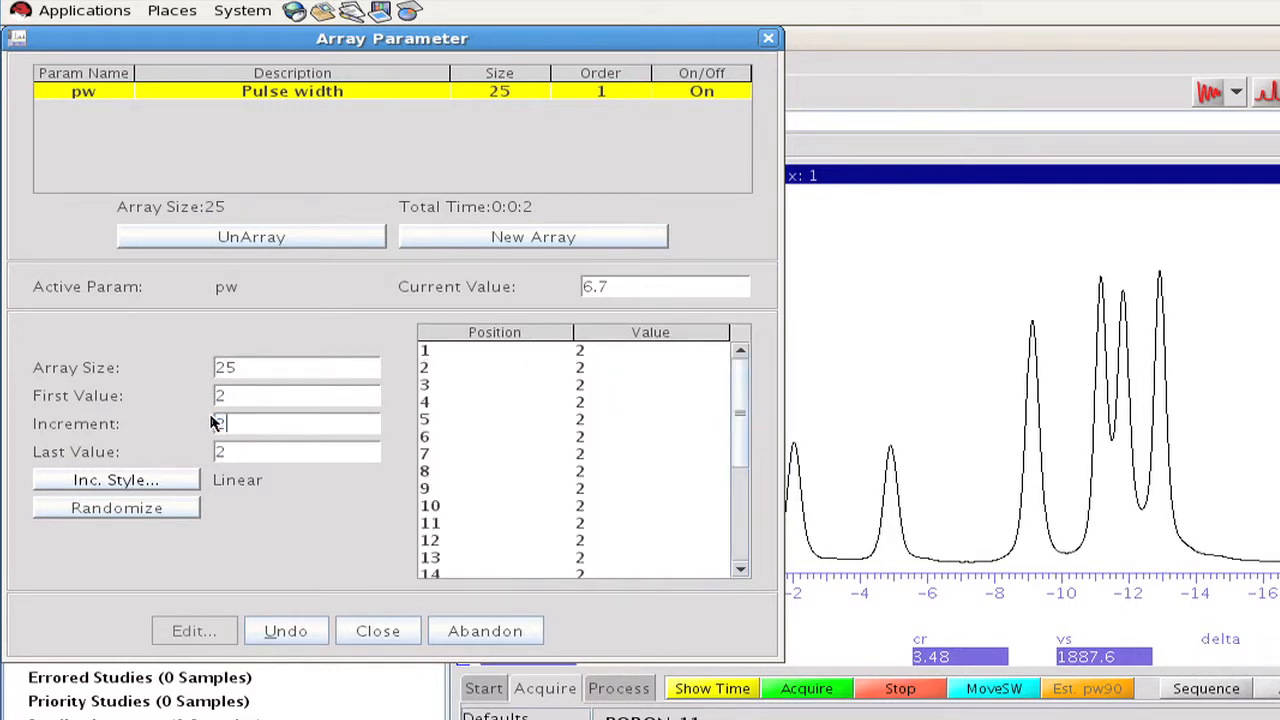
key(Return)
drag(740, 440, 742, 550)
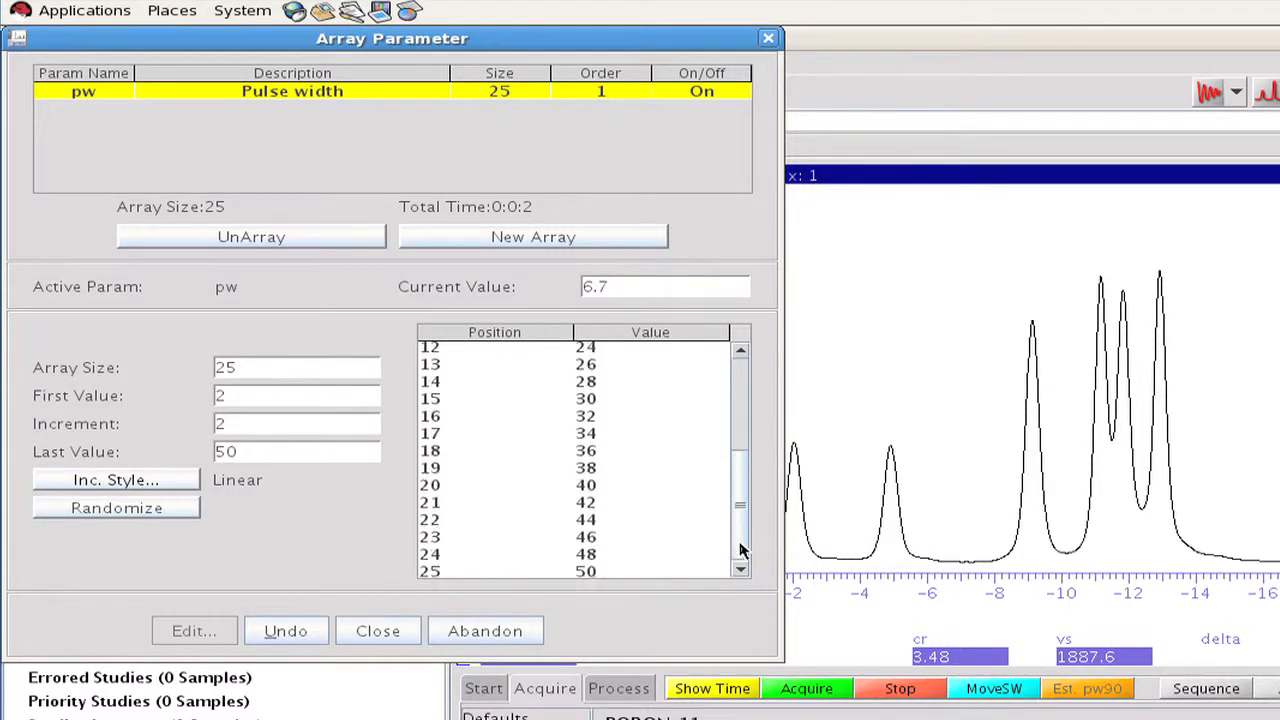
click(393, 631)
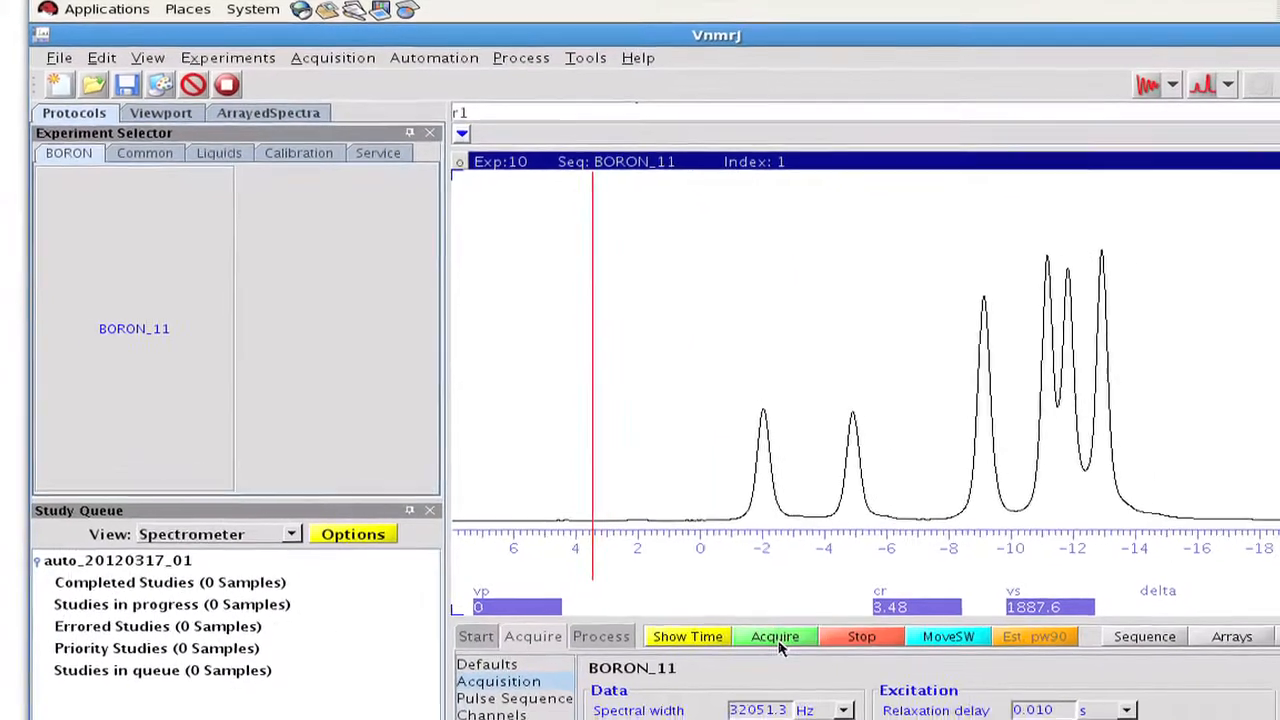
Acquire the pulse width array and label the arrayed spectra with their pw values.
click(801, 678)
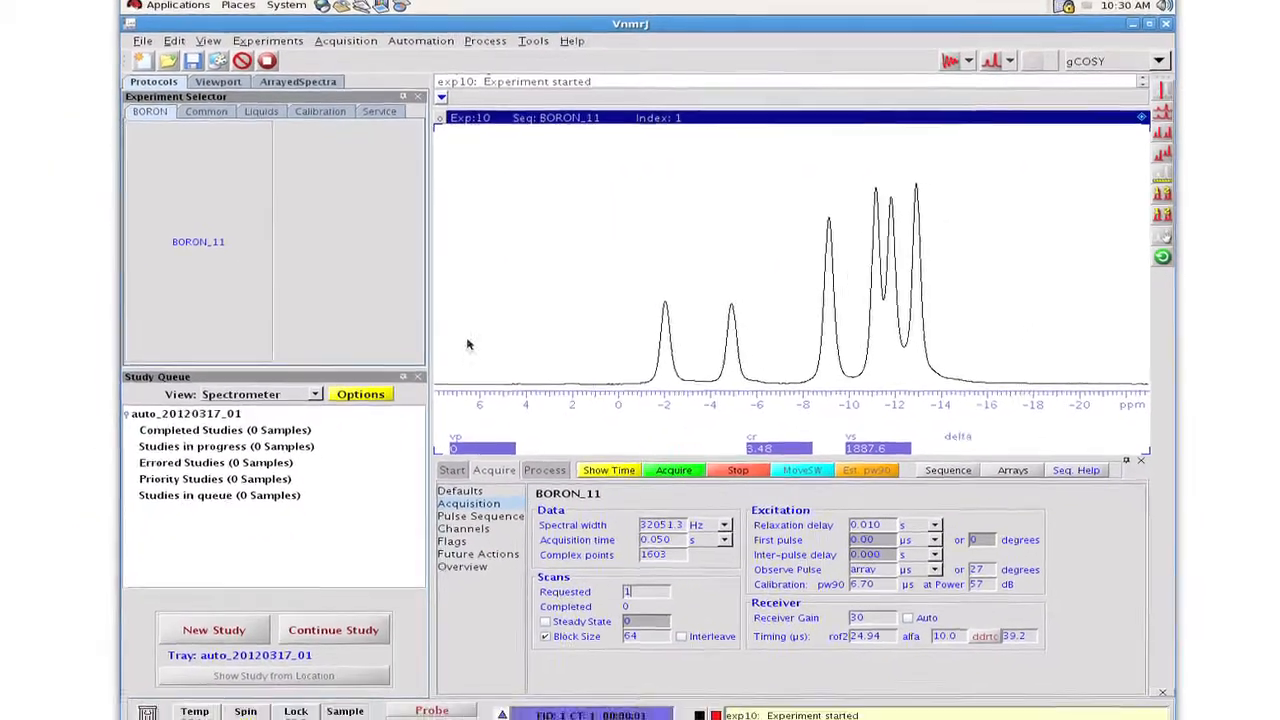
click(330, 80)
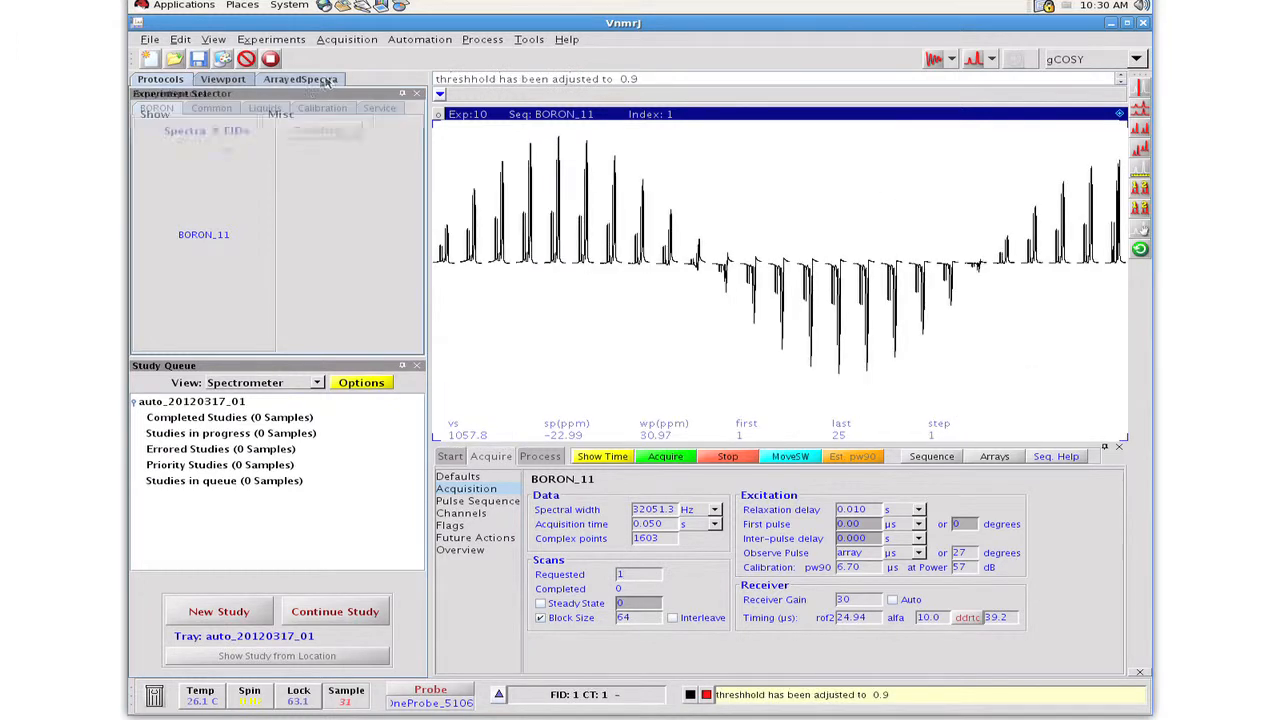
click(243, 271)
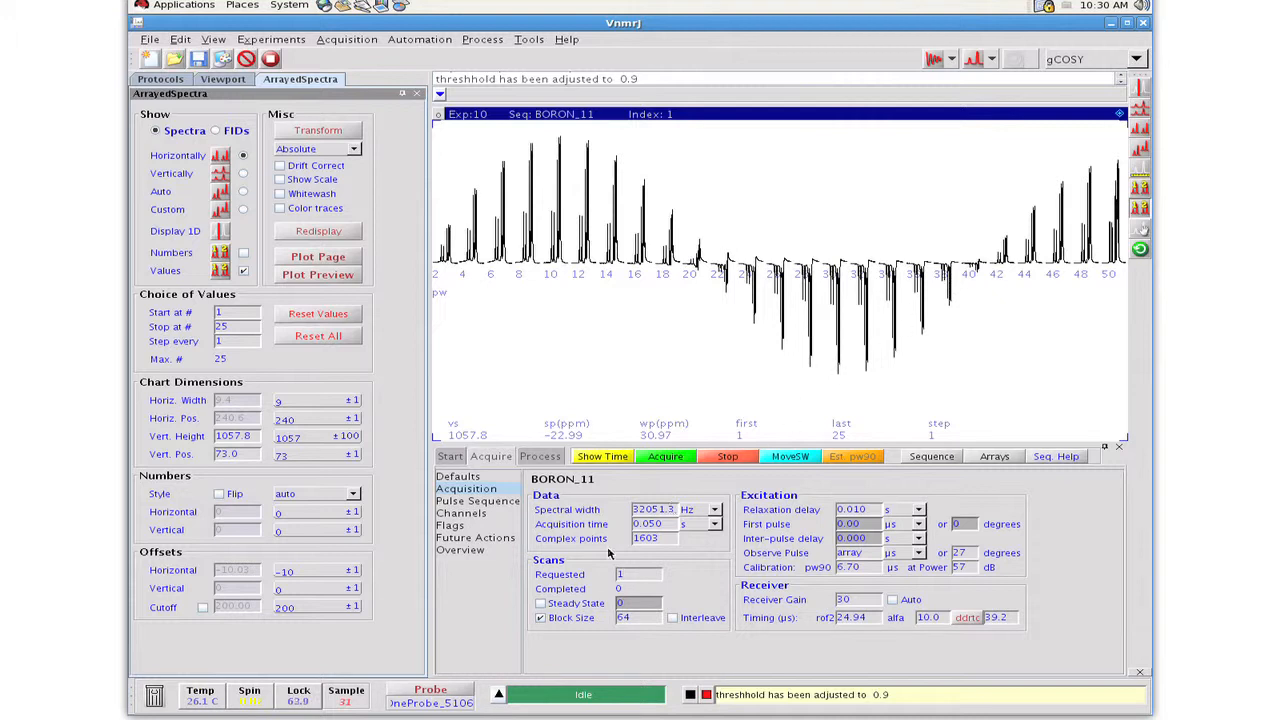
Add the nucleus B11 to the OneProbe_5106 probe file.
click(431, 690)
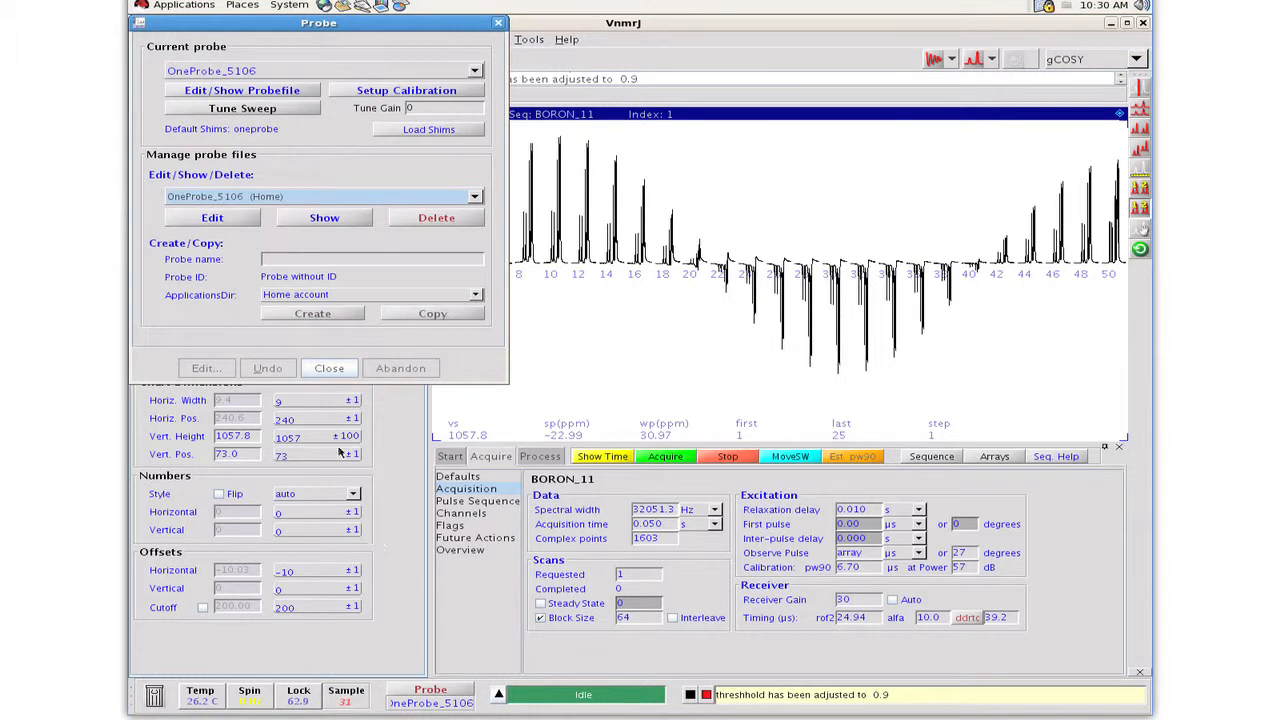
click(242, 222)
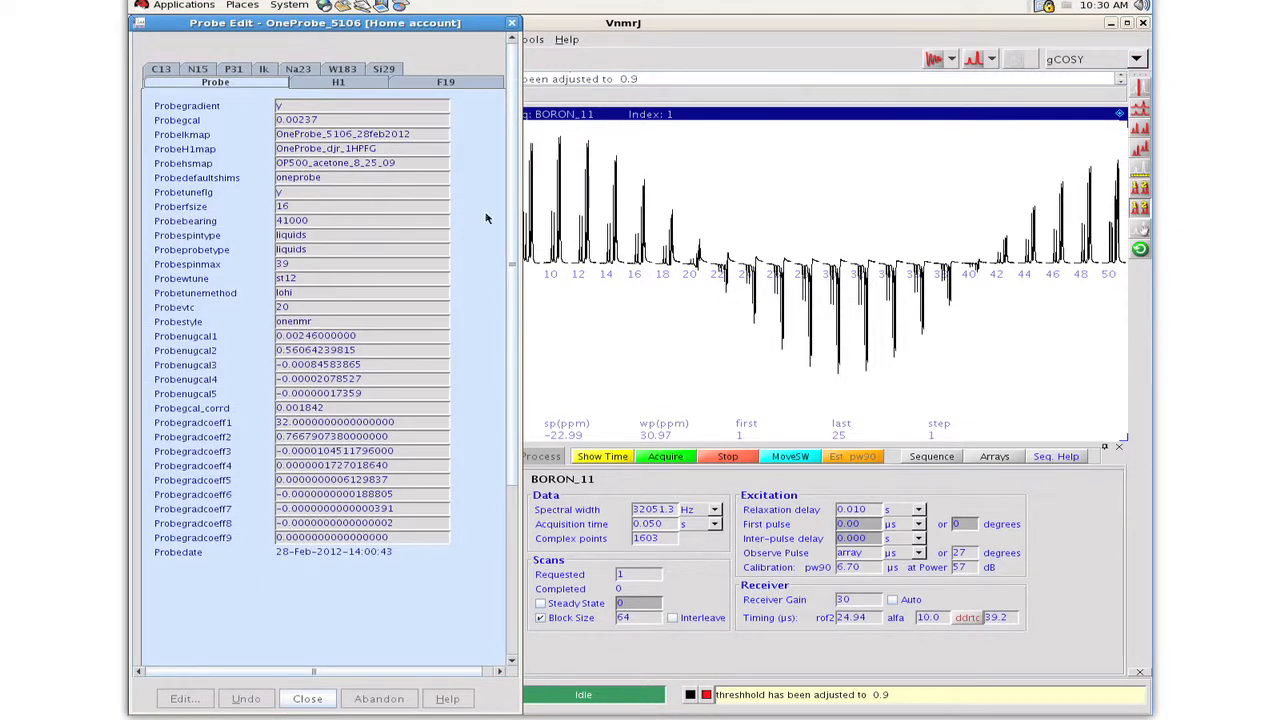
drag(510, 224, 503, 583)
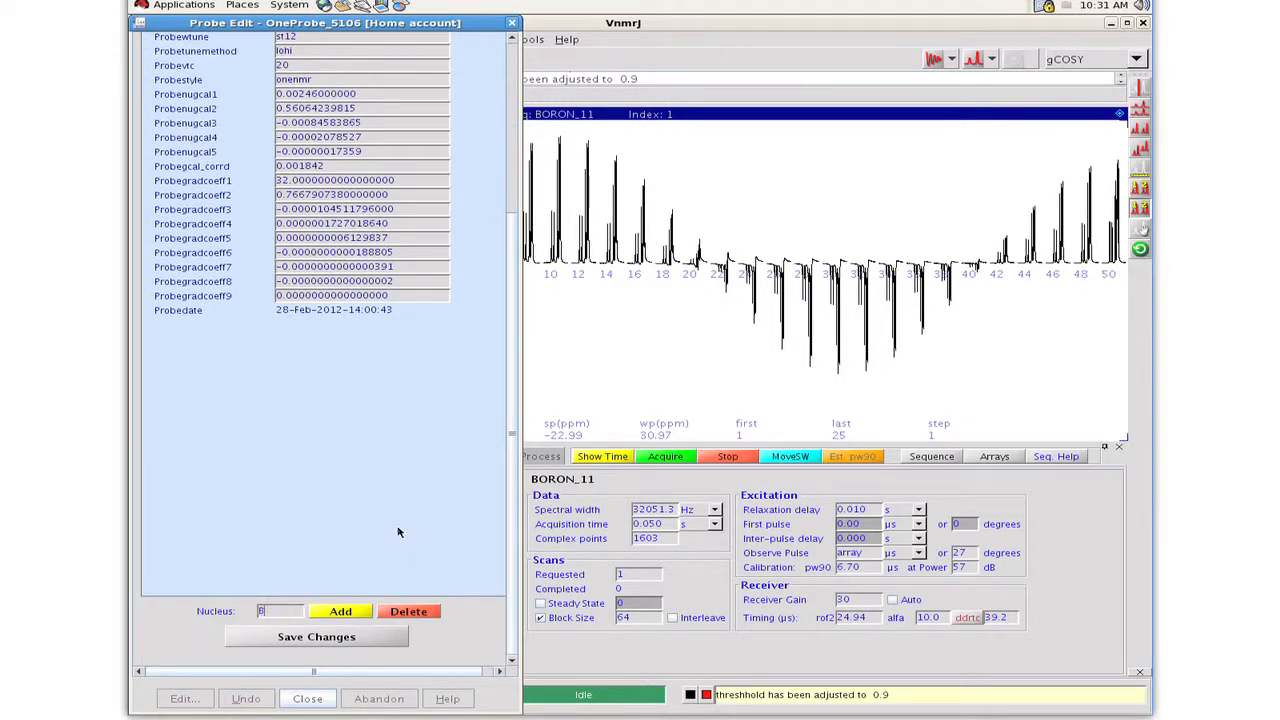
click(343, 611)
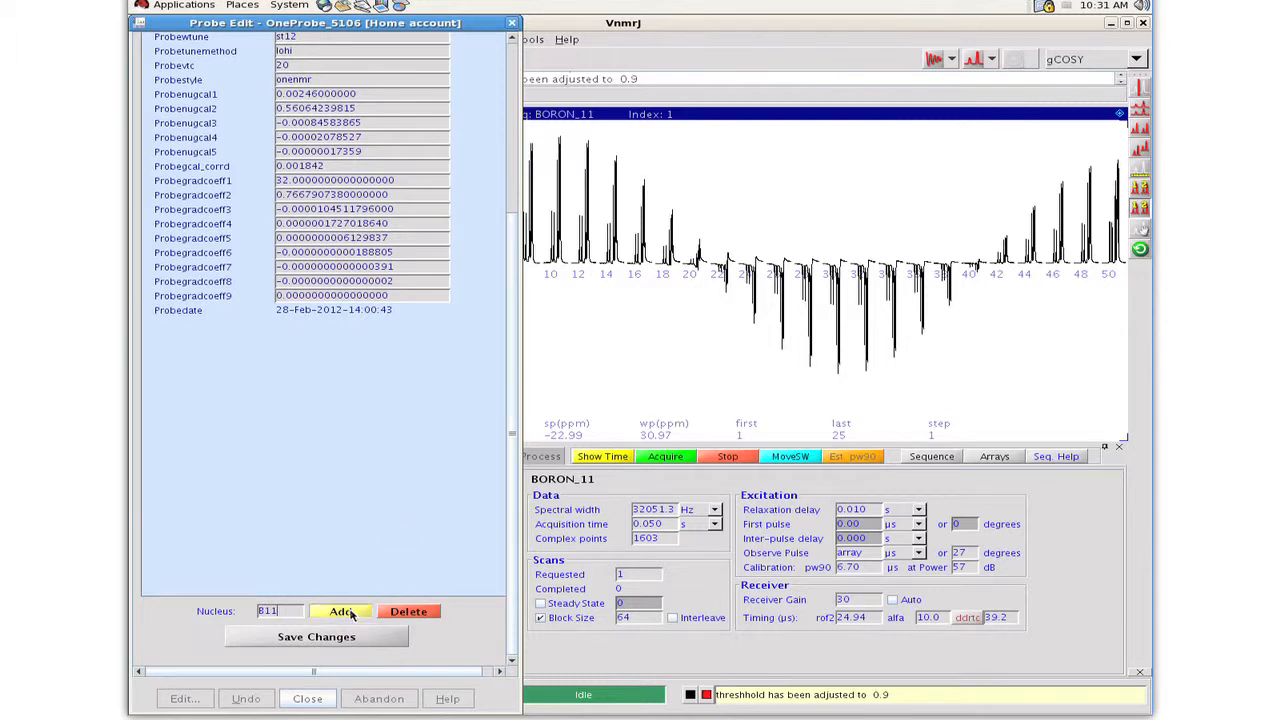
Set B11pw90 to 10.1 and B11tpwr to 57 in the B11 probe calibration, and save the probe file.
click(383, 68)
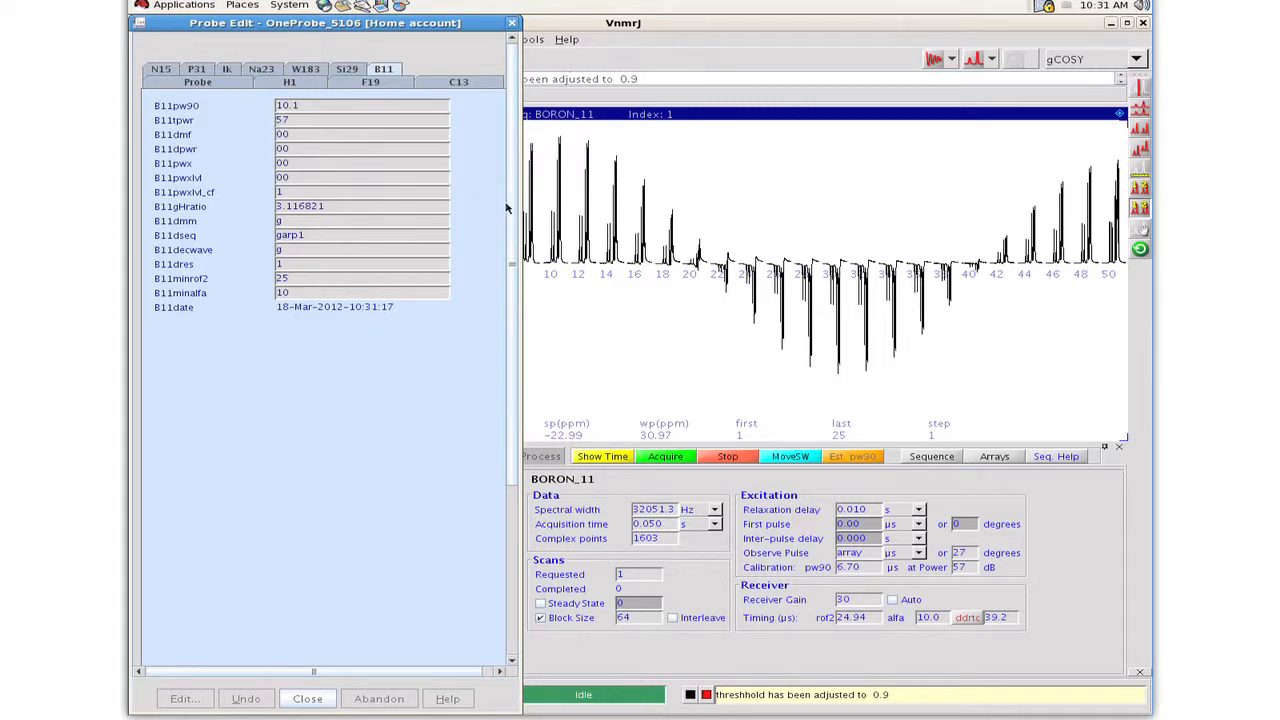
scroll(503, 472, down, 5)
click(345, 639)
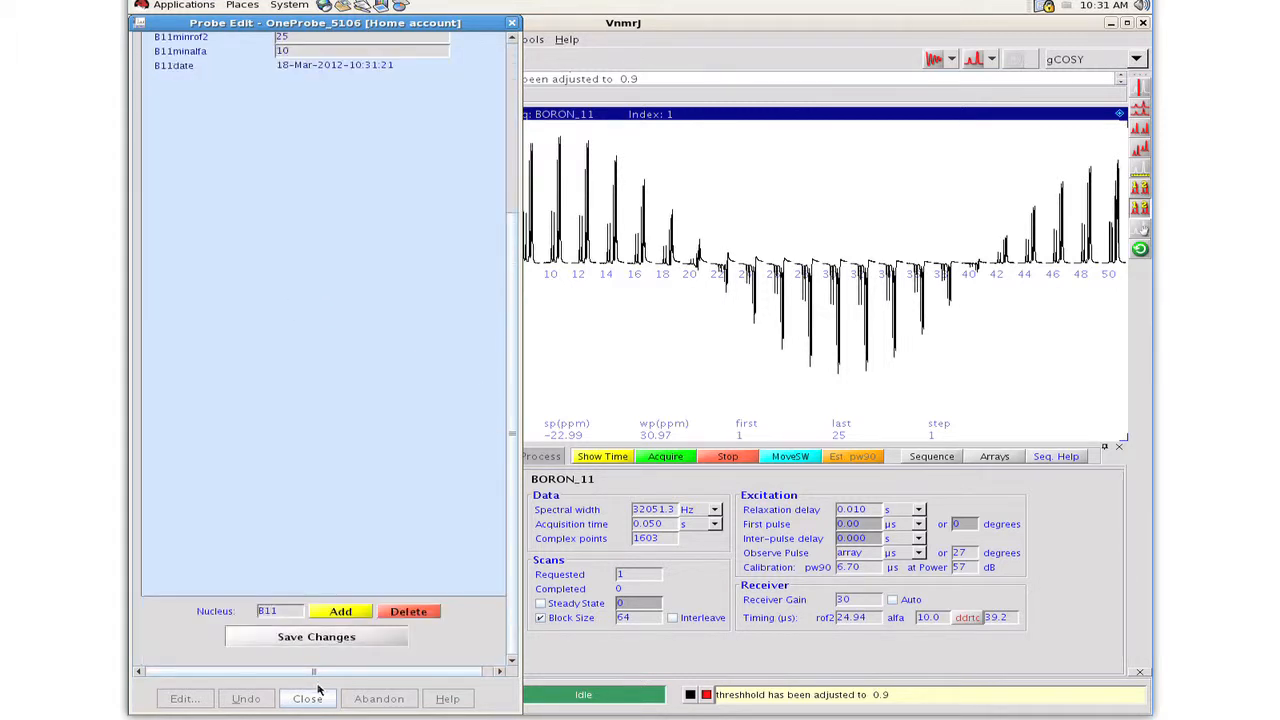
click(307, 699)
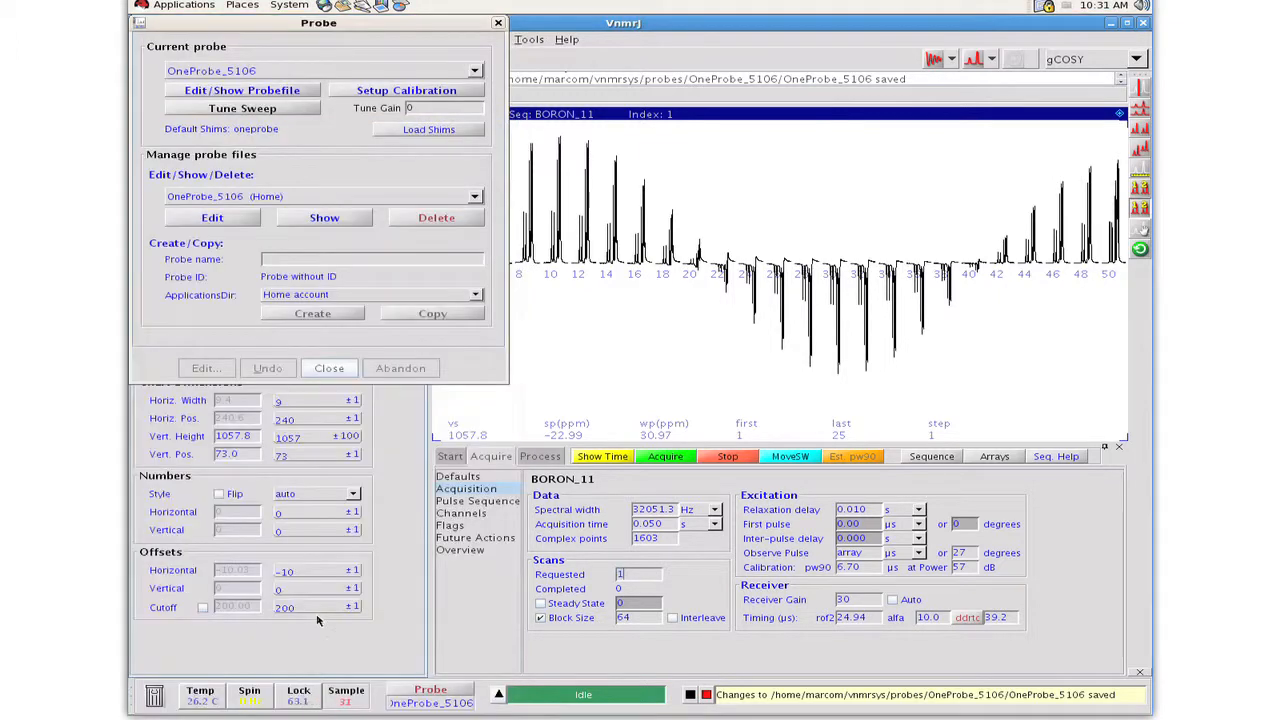
click(330, 369)
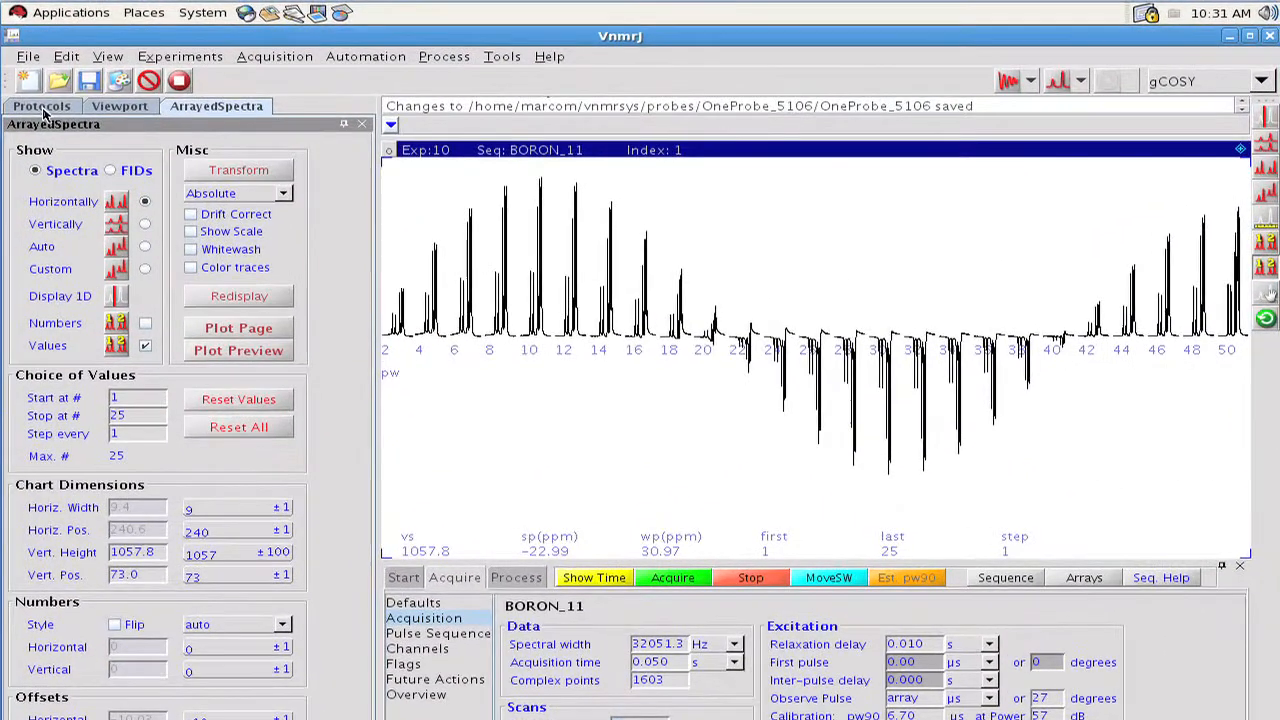
Reload the BORON_11 protocol so that it uses the calibrated boron pulse from the probe file.
click(44, 110)
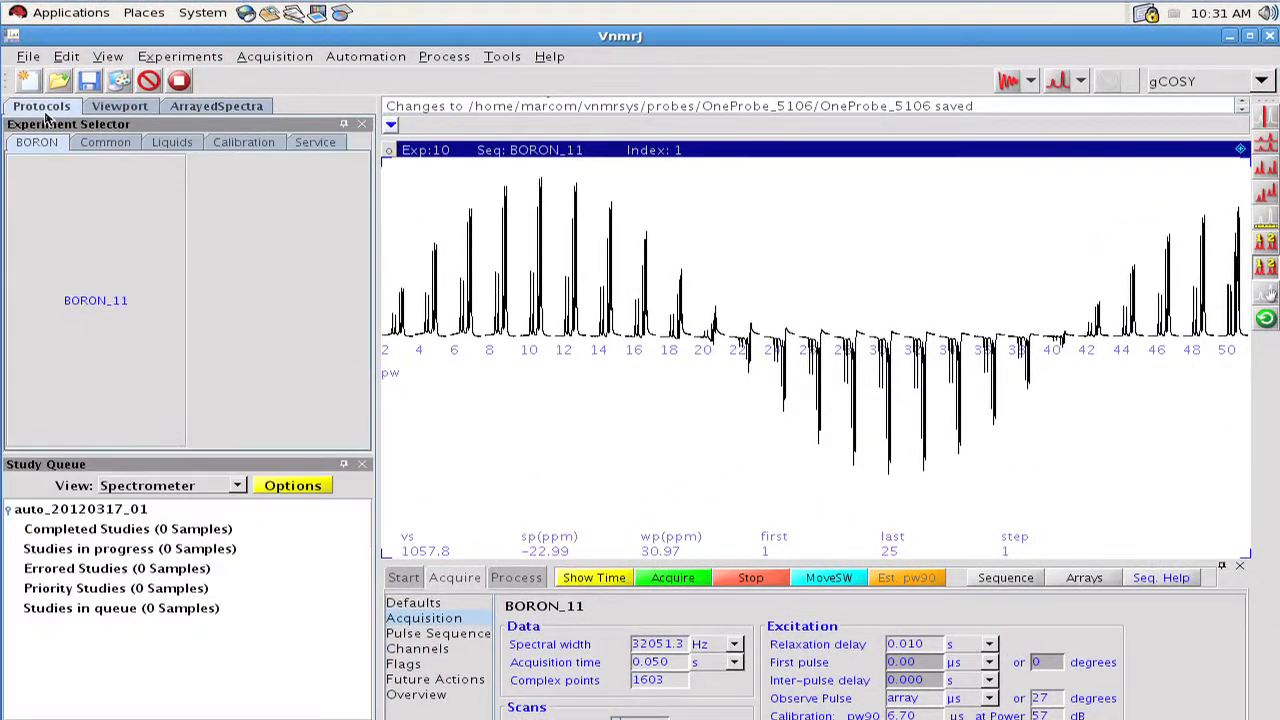
click(89, 291)
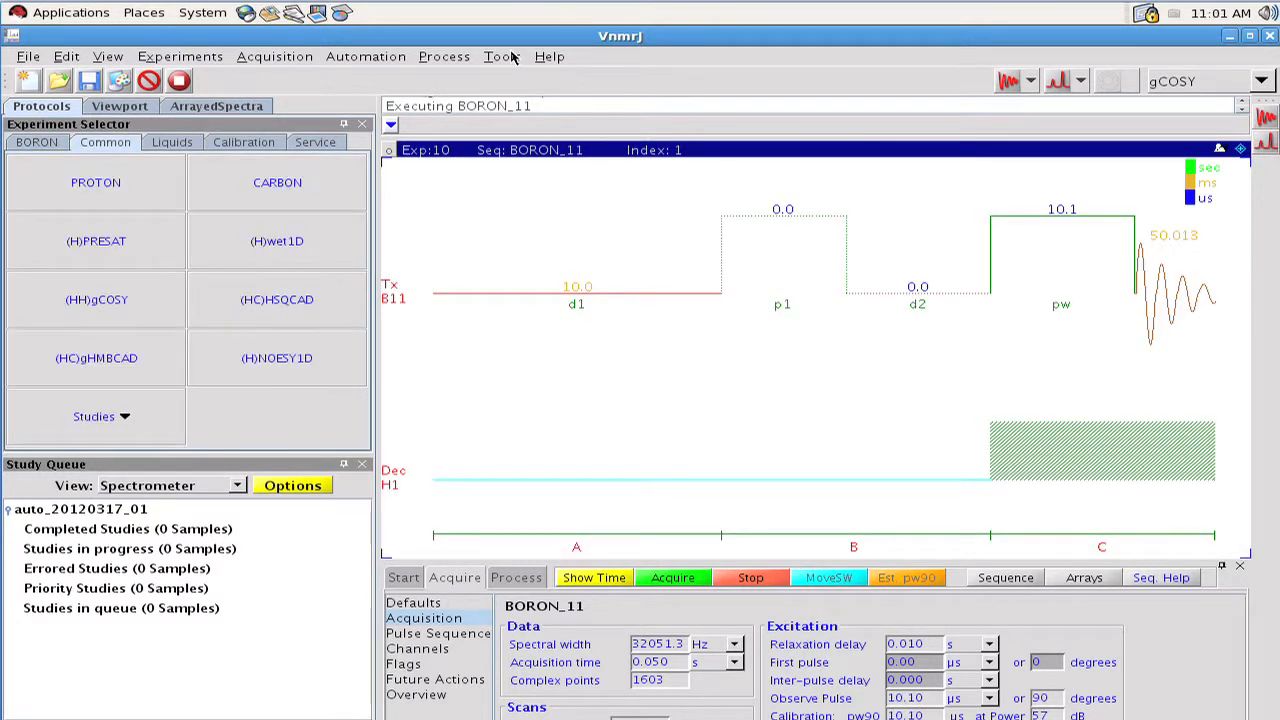
Start cloning a new study, add the common gCOSY experiment to its queue, and open that experiment for customization.
click(512, 58)
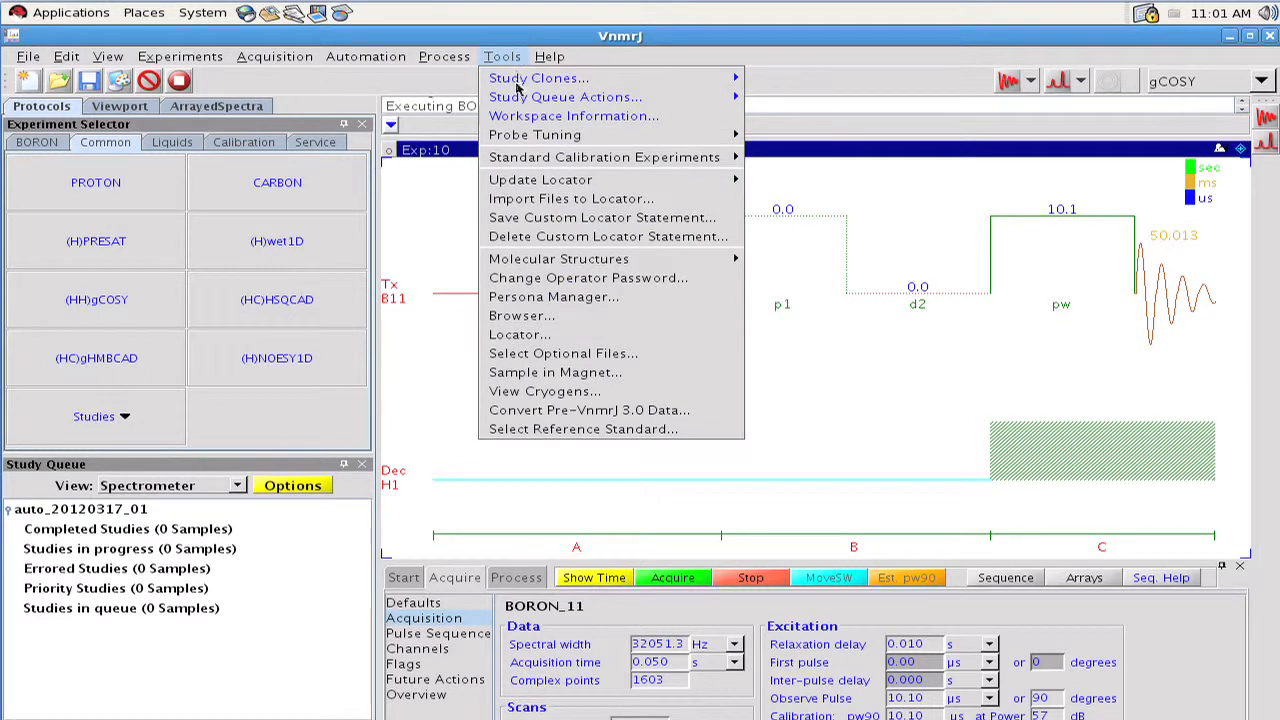
mouse_move(704, 78)
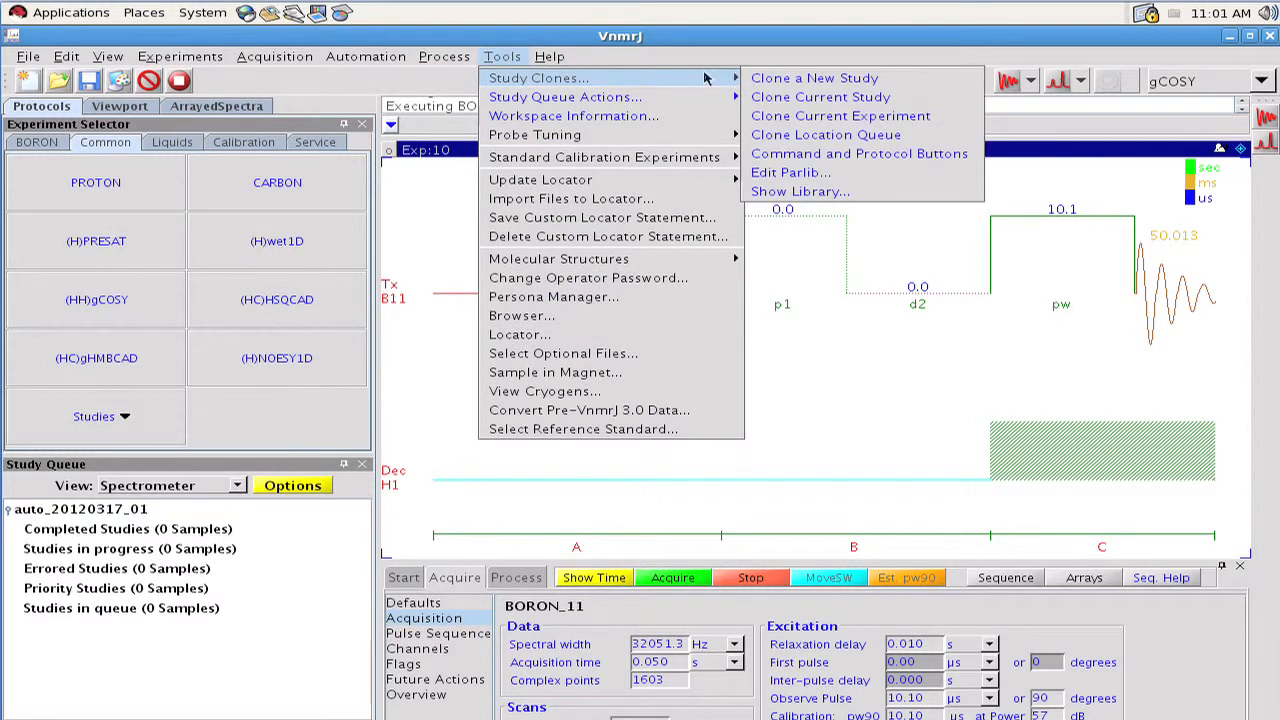
click(771, 80)
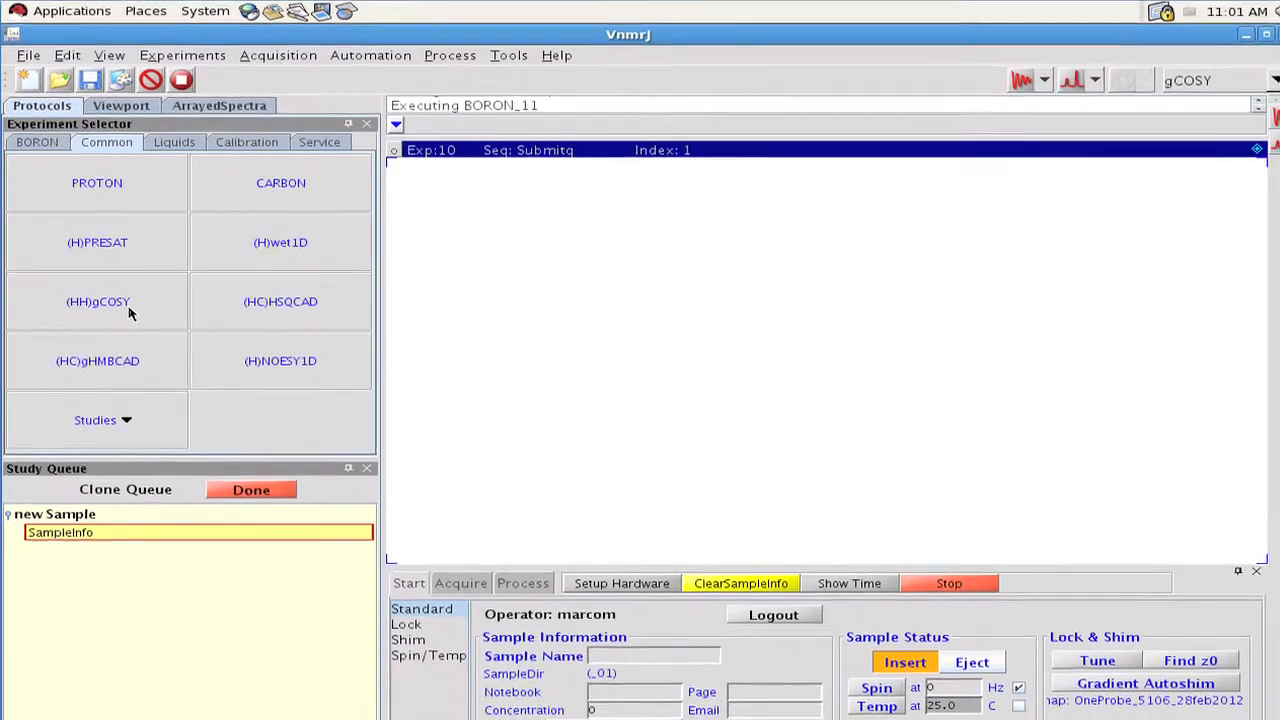
drag(141, 329, 266, 590)
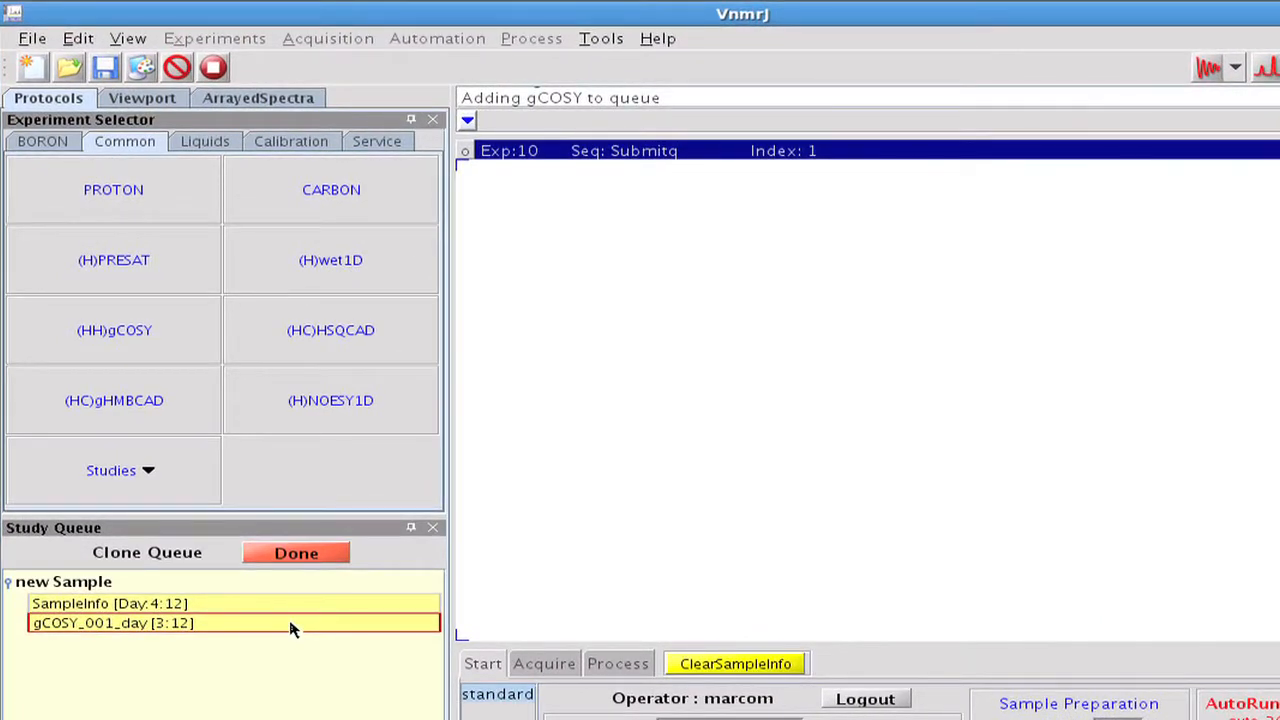
click(290, 628)
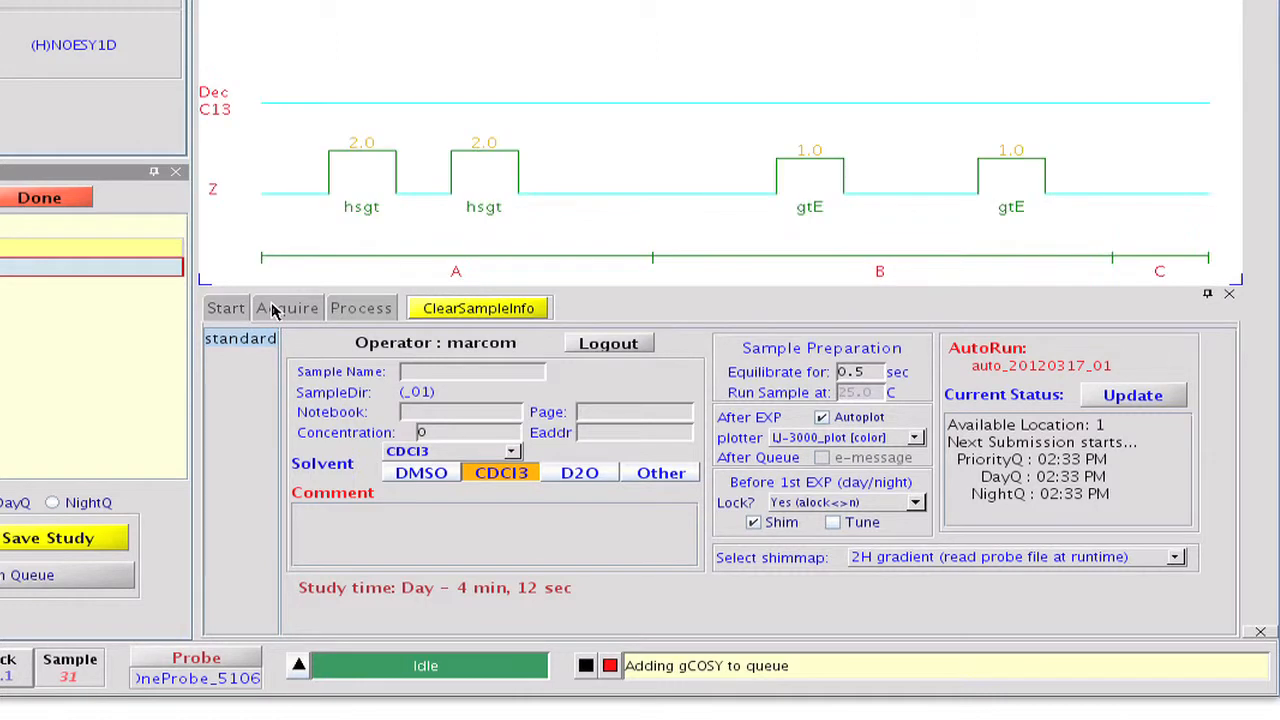
Change the experiment that gCOSY starts with to the other protocol BORON_11 and update its current parameters.
click(292, 336)
click(266, 356)
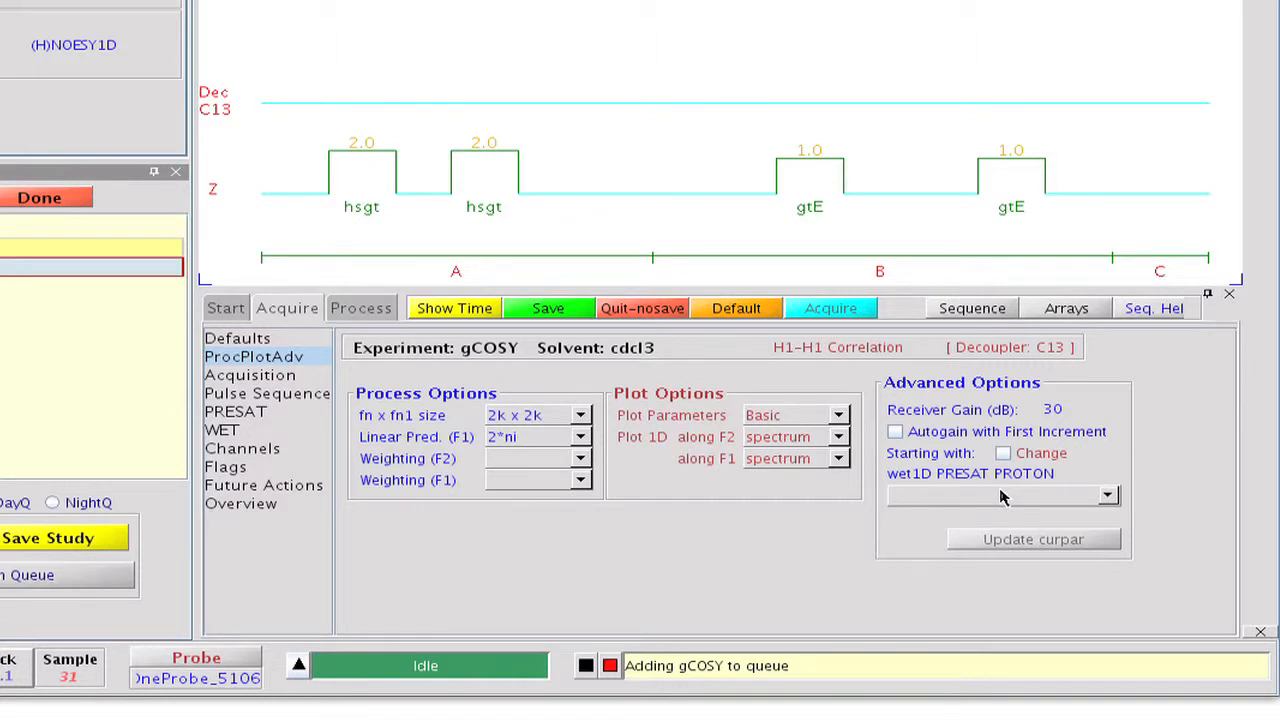
click(1003, 454)
click(1107, 497)
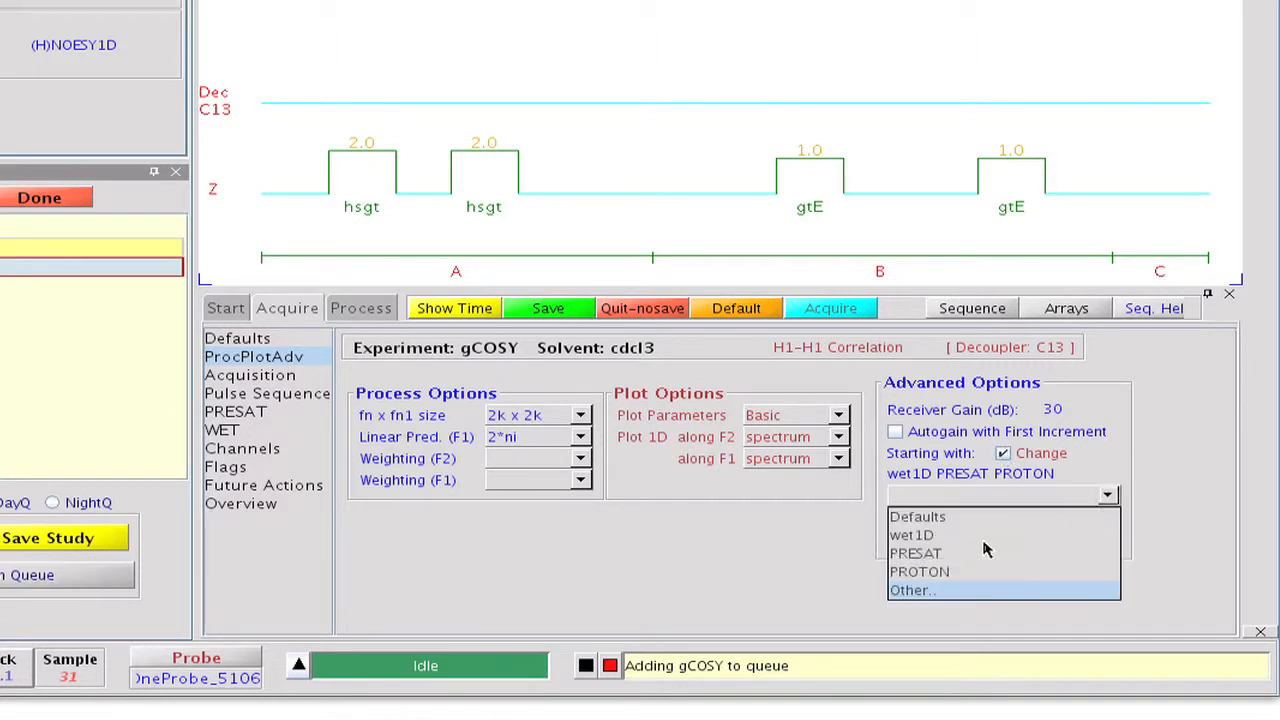
click(975, 592)
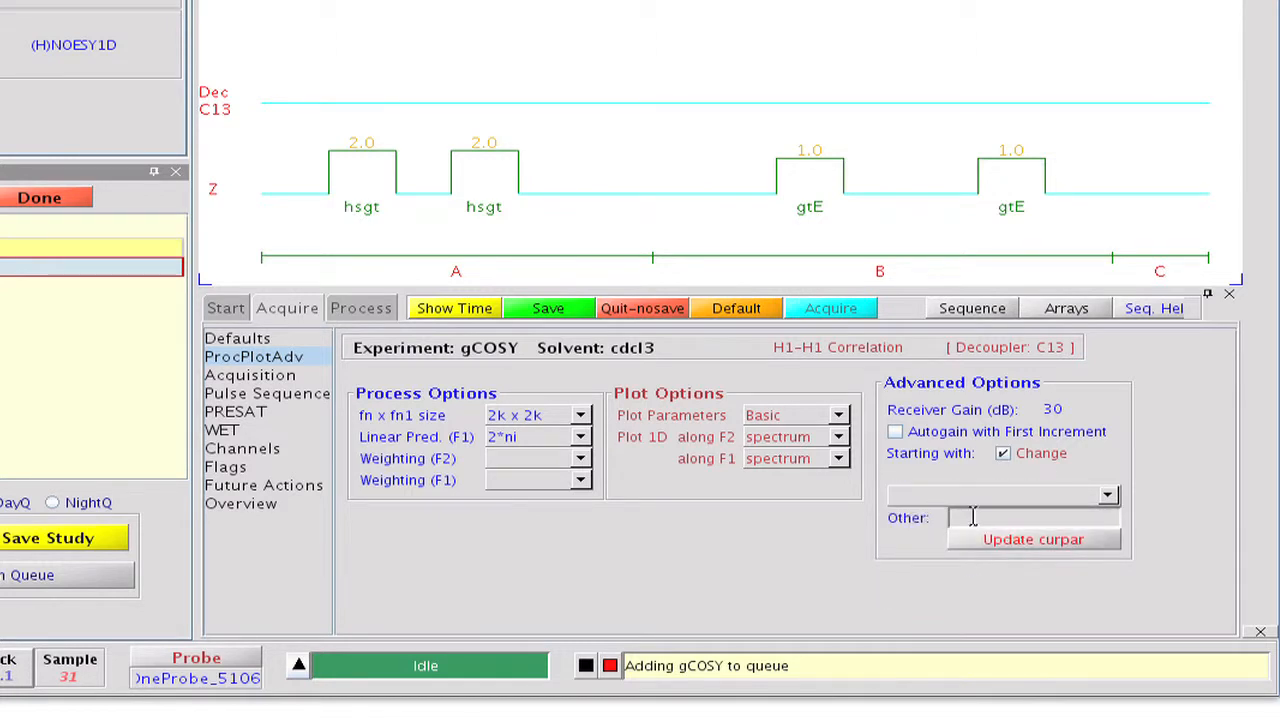
click(973, 514)
text(BORON_11)
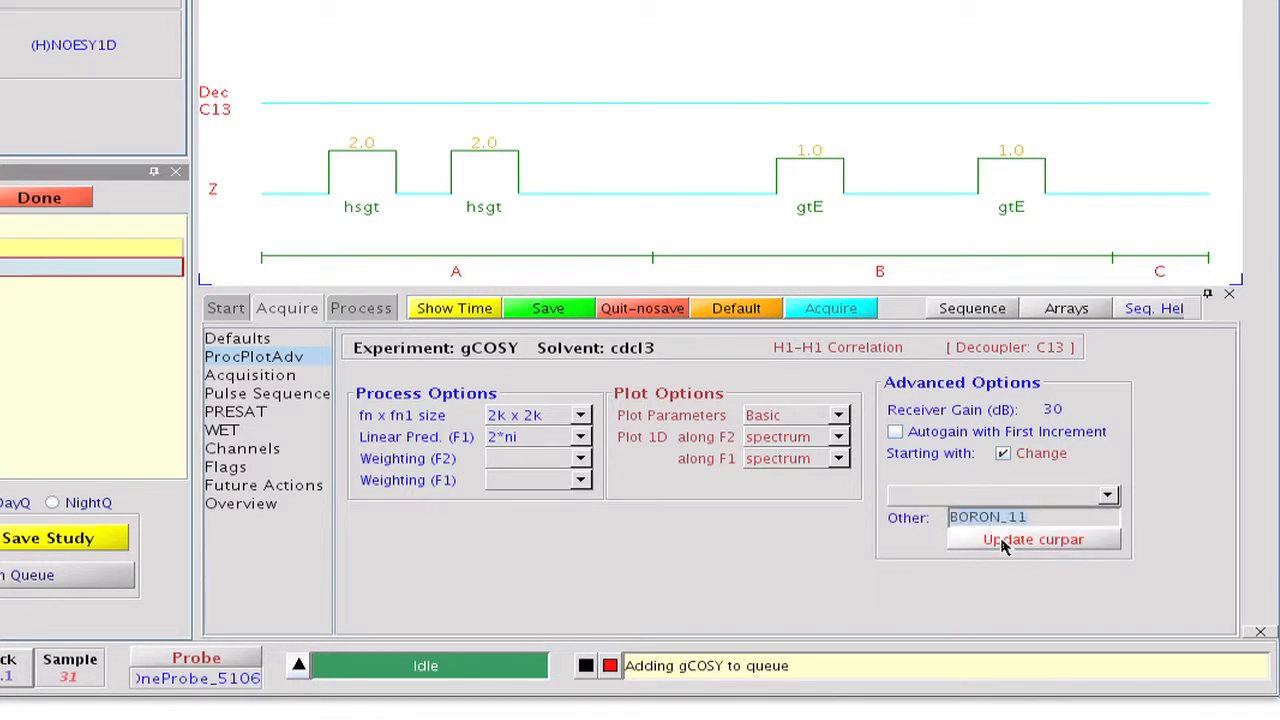
click(1003, 542)
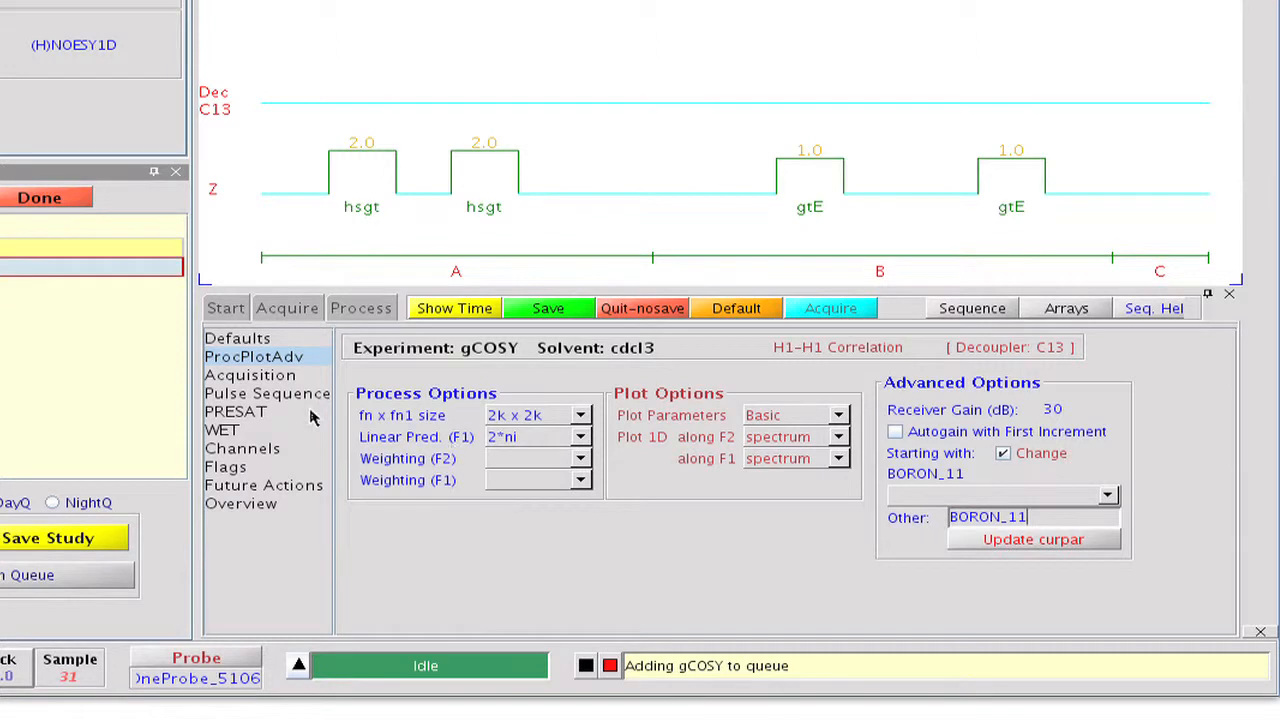
Set the gCOSY acquisition time to 0.030 s, relaxation delay to 0.010 s and steady-state scans to 4.
click(258, 375)
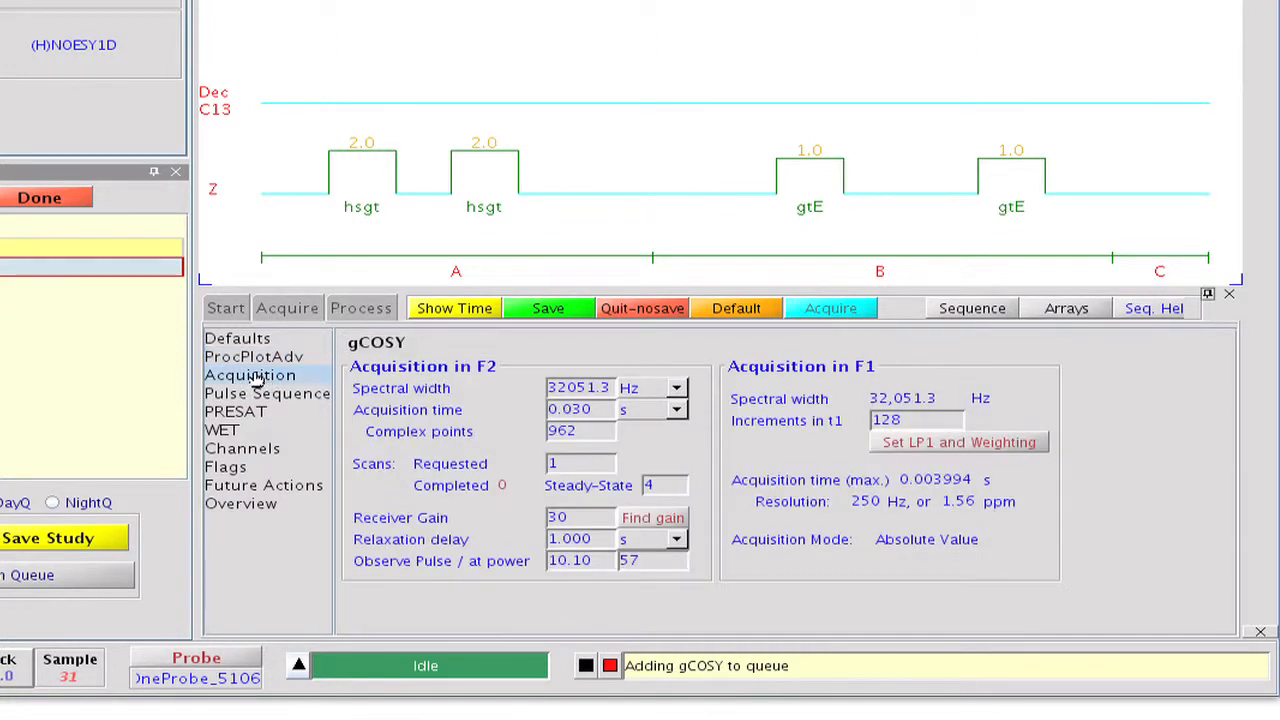
drag(598, 409, 540, 409)
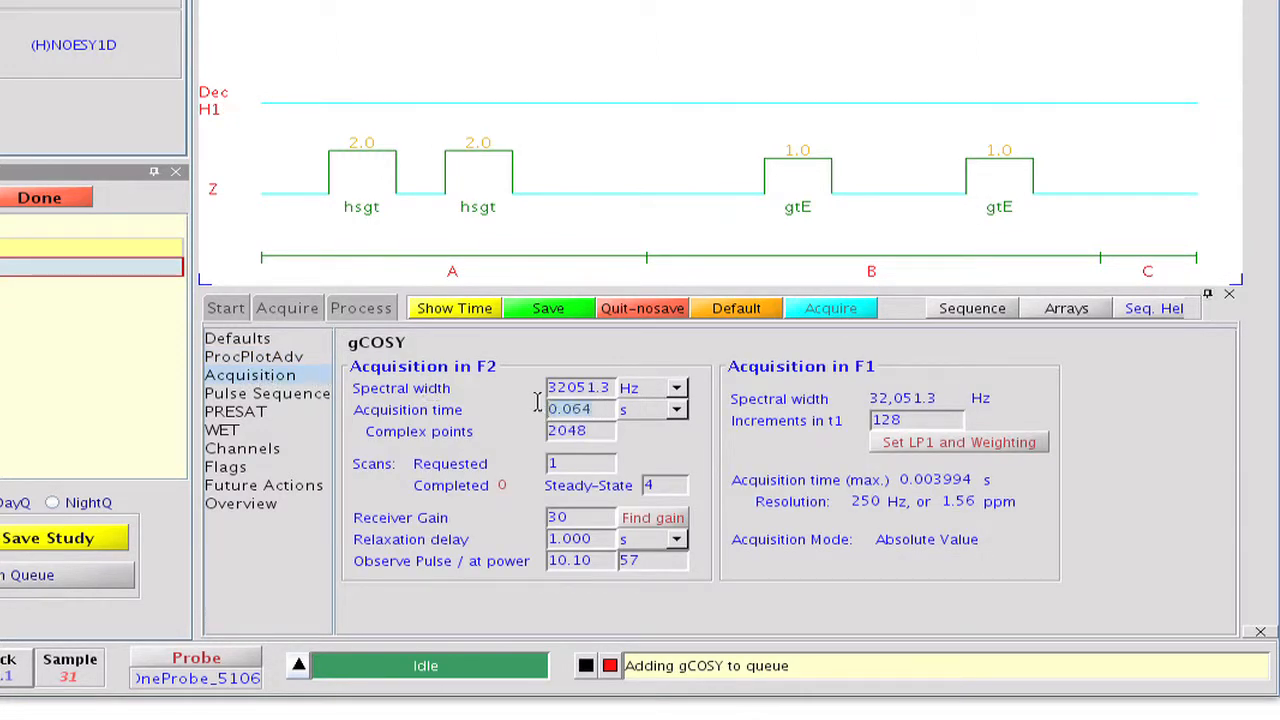
text(0.030)
drag(620, 539, 540, 538)
text(0.010)
drag(662, 485, 607, 491)
text(4)
Turn off the Grad-90-Grad option, set the delayed COSY delay to 0 ms, and display the pulse sequence.
click(300, 394)
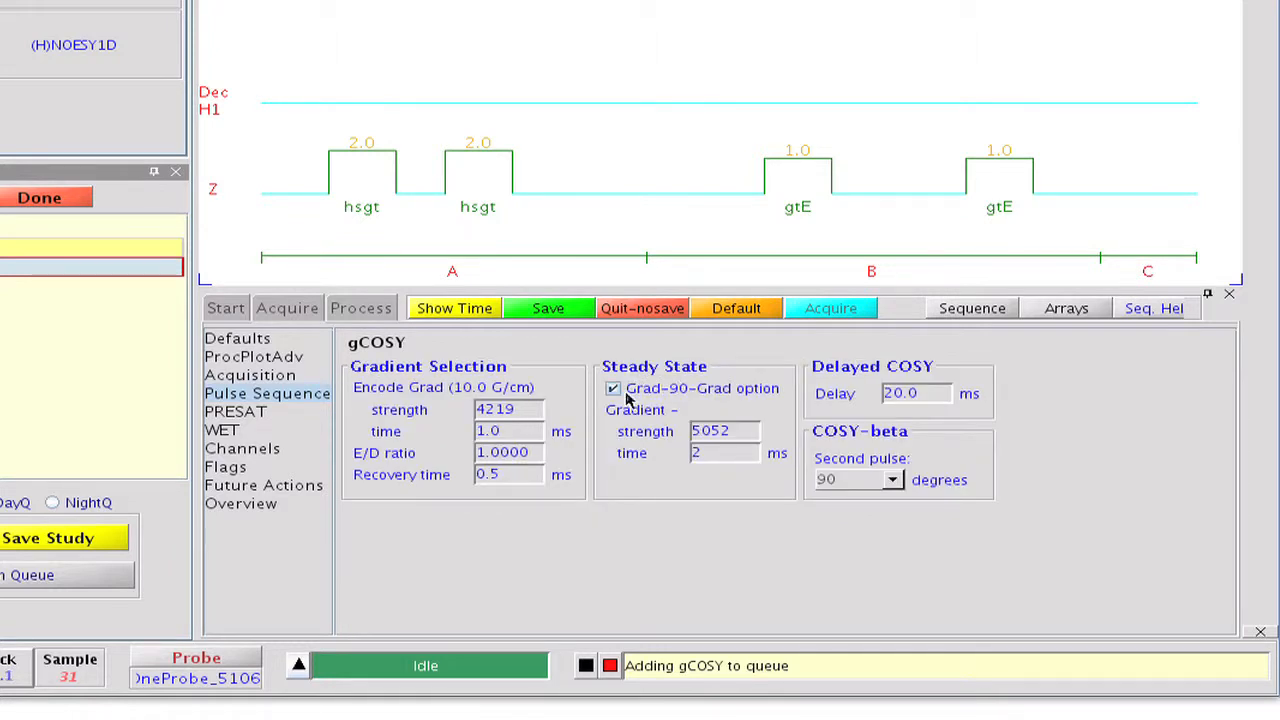
click(627, 396)
click(912, 393)
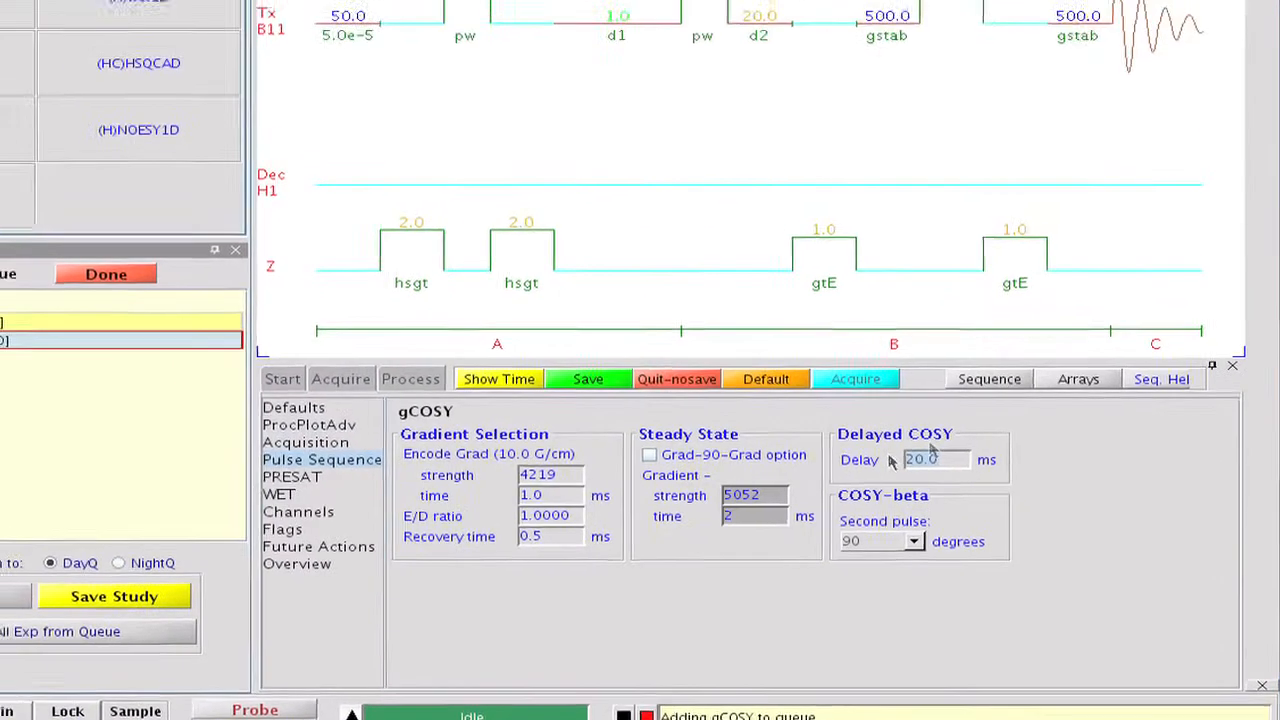
text(0)
click(974, 313)
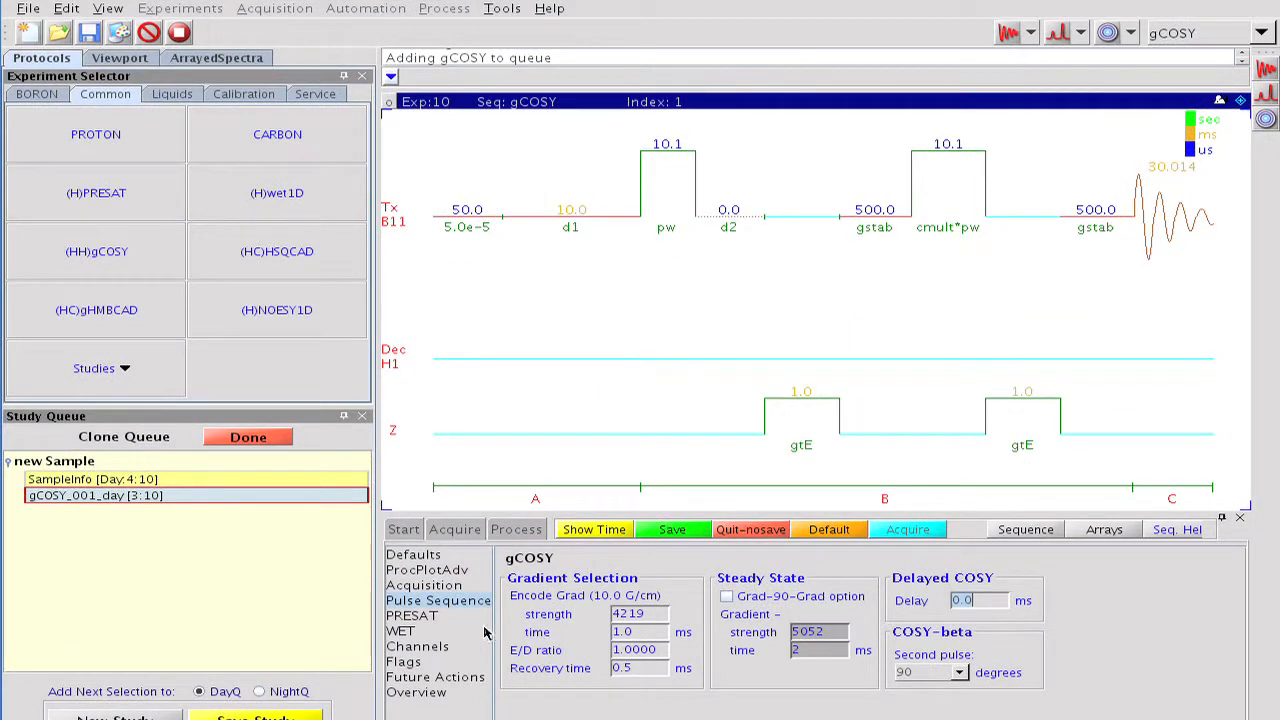
Set the H1 decoupler modulation of the gCOSY experiment to w.
click(458, 645)
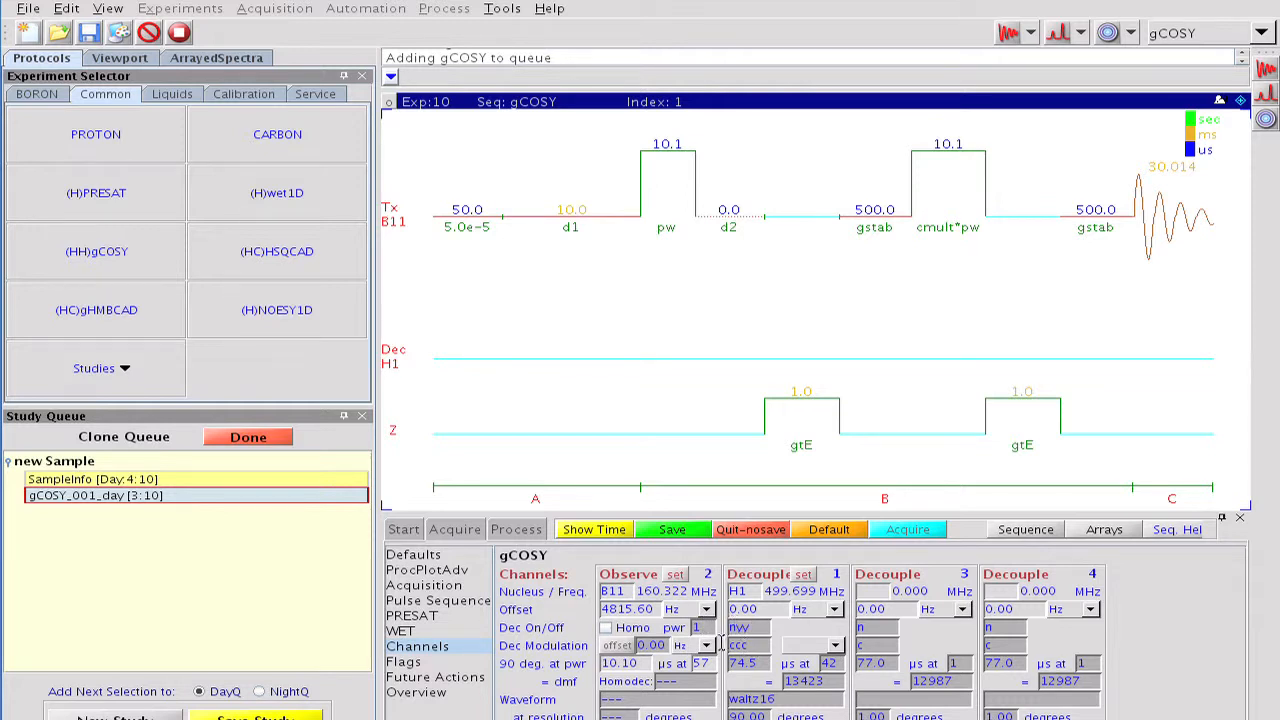
drag(748, 645, 720, 642)
text(w)
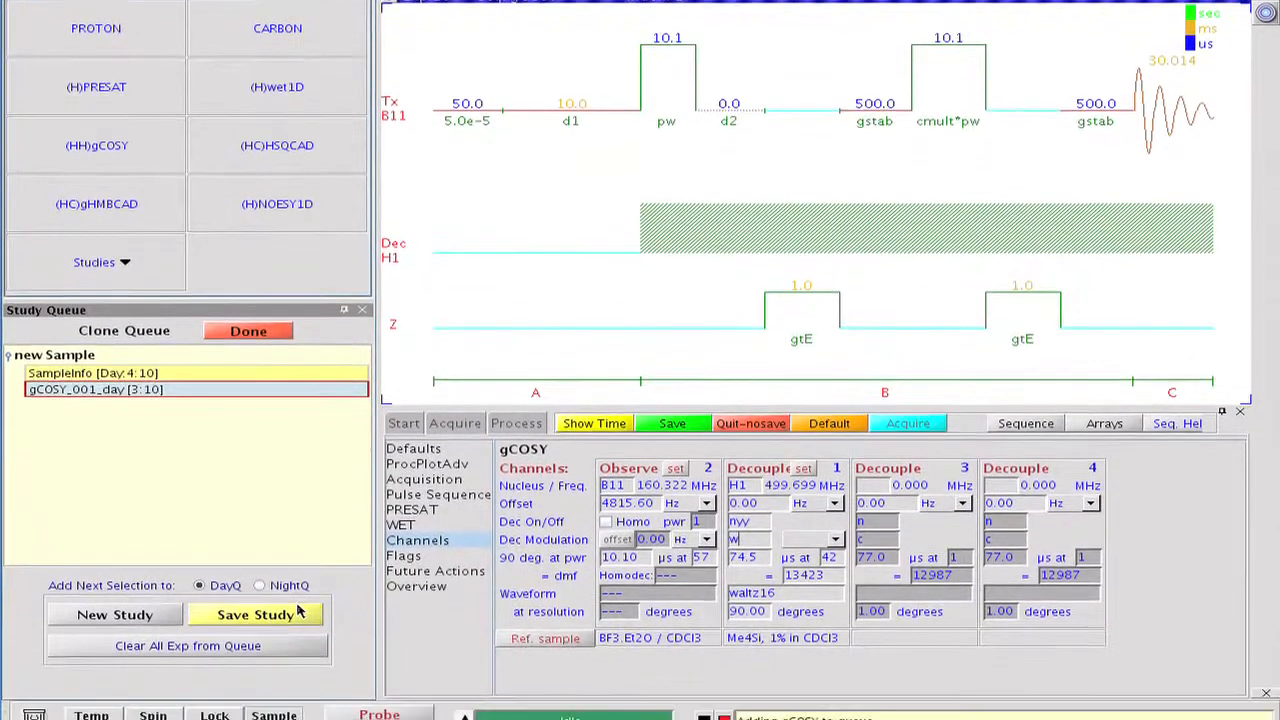
Save the cloned study as B_11gCOSY under the BORON tab name and close the save dialog.
click(255, 716)
text(B11gCOSY)
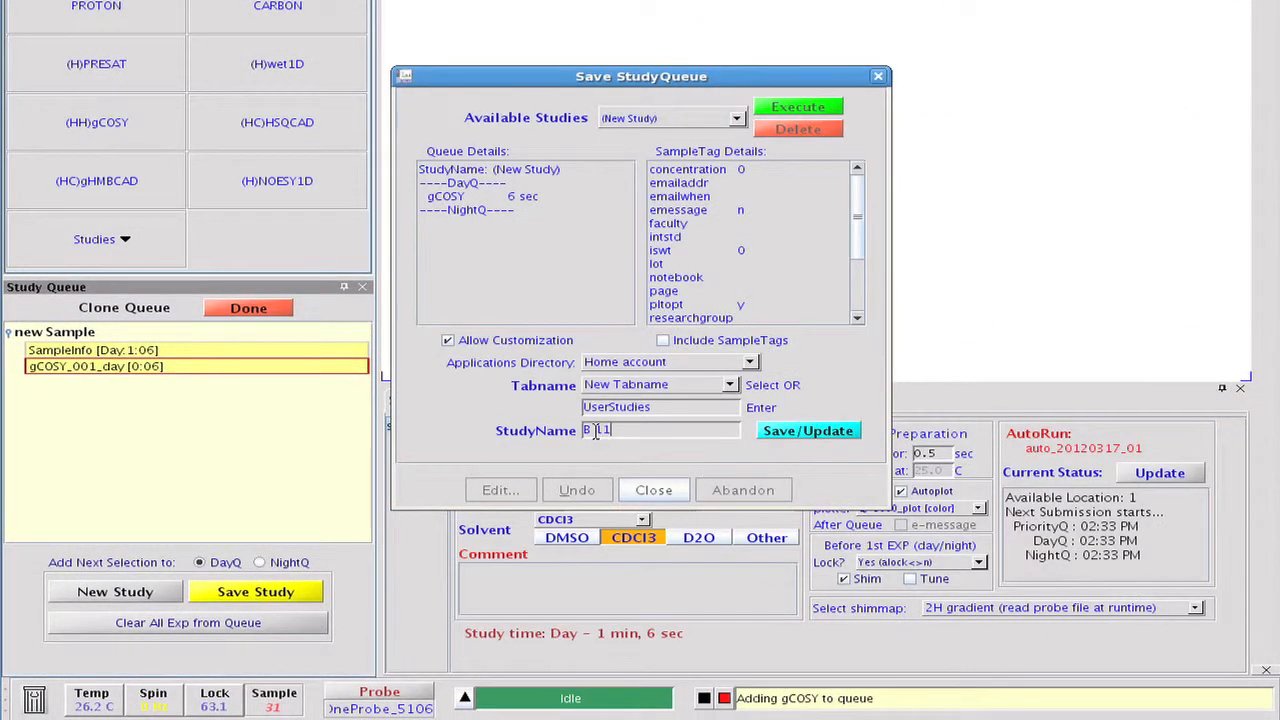
click(731, 385)
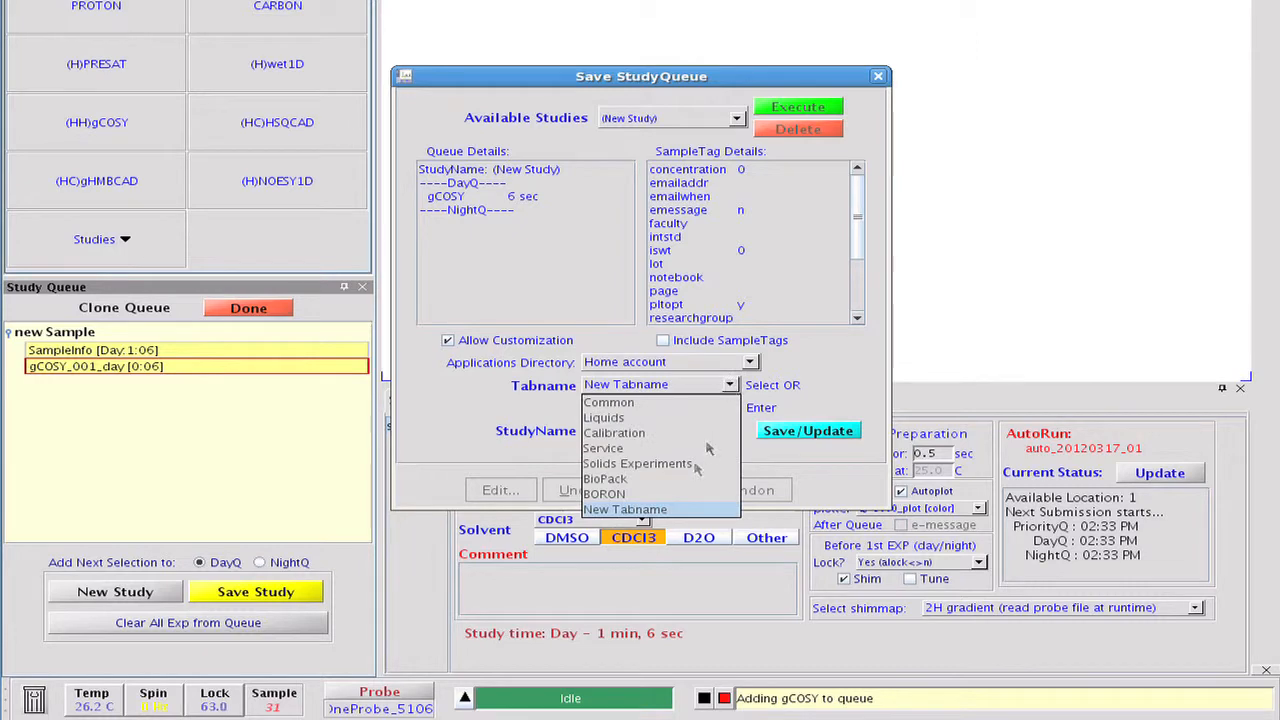
click(685, 494)
click(767, 440)
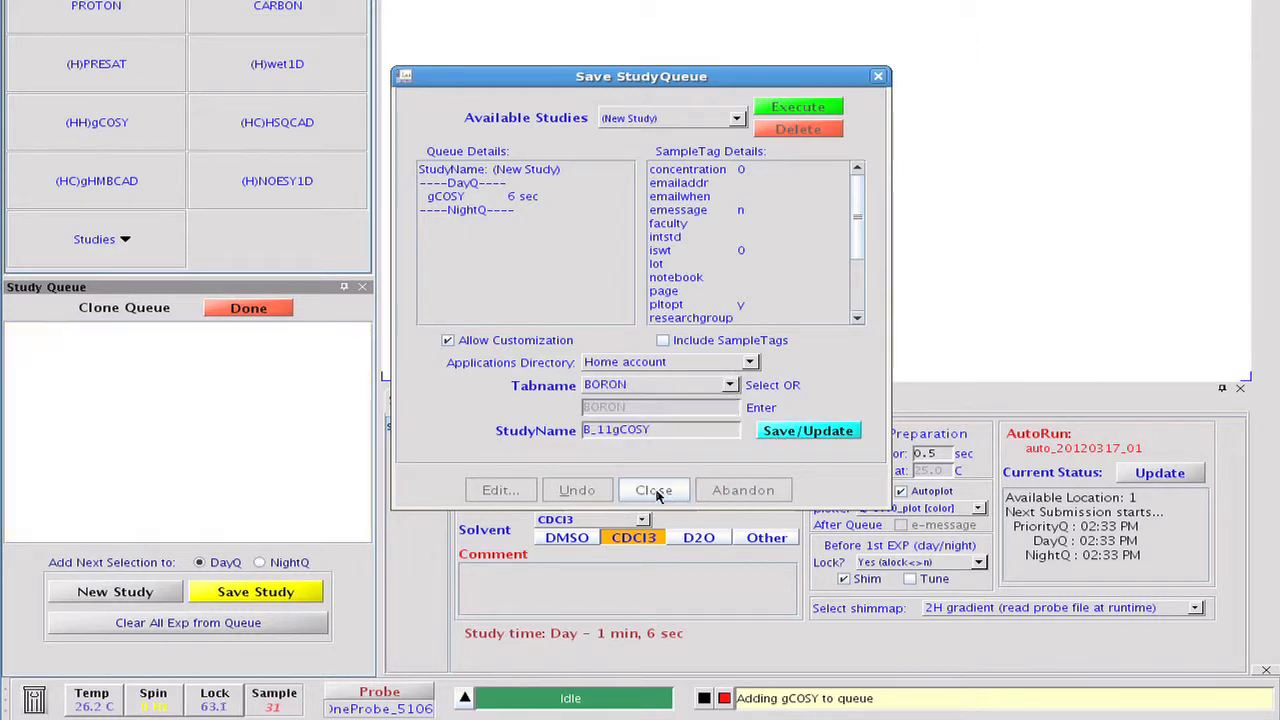
click(654, 489)
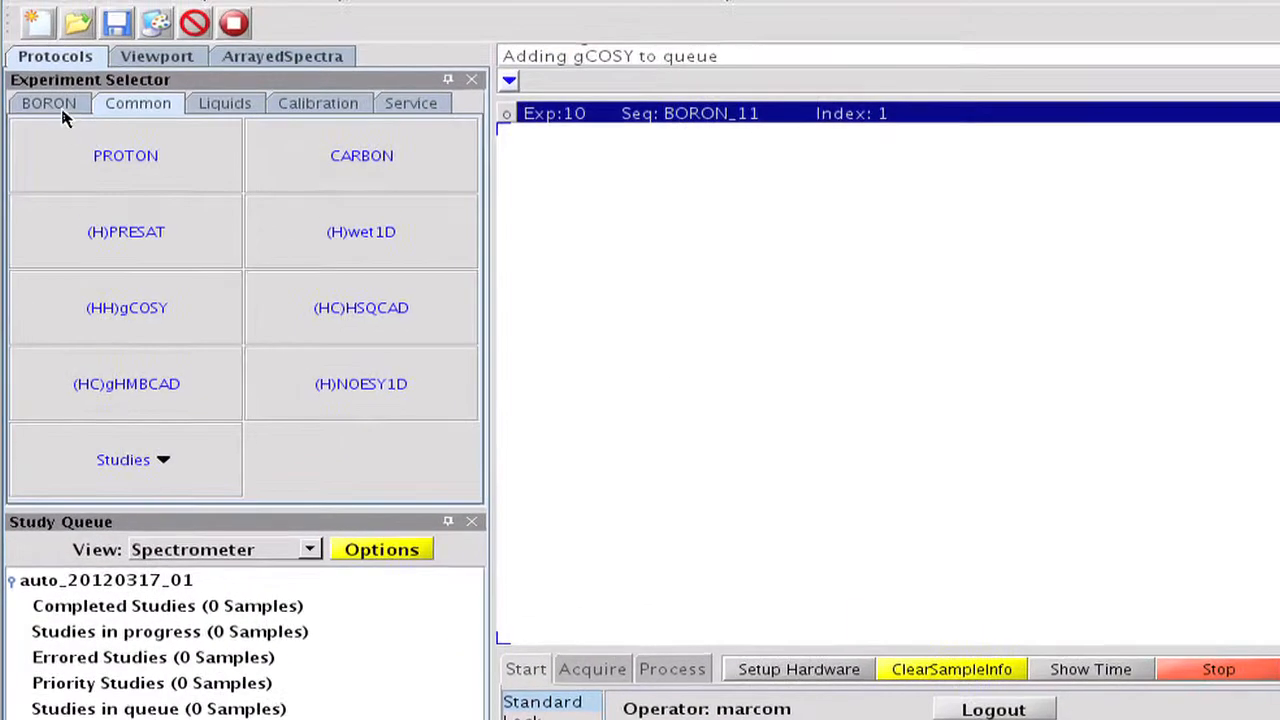
Load the BORON_11 protocol and acquire a 1D boron spectrum with it.
click(60, 106)
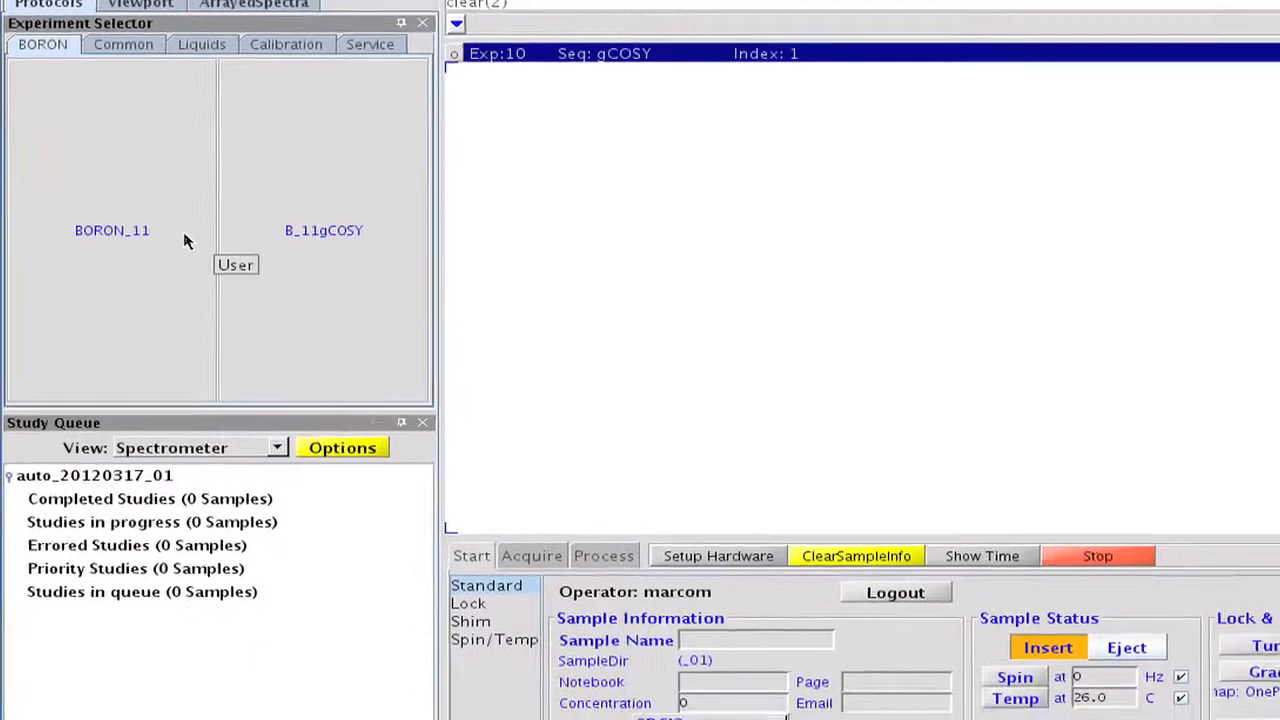
click(205, 313)
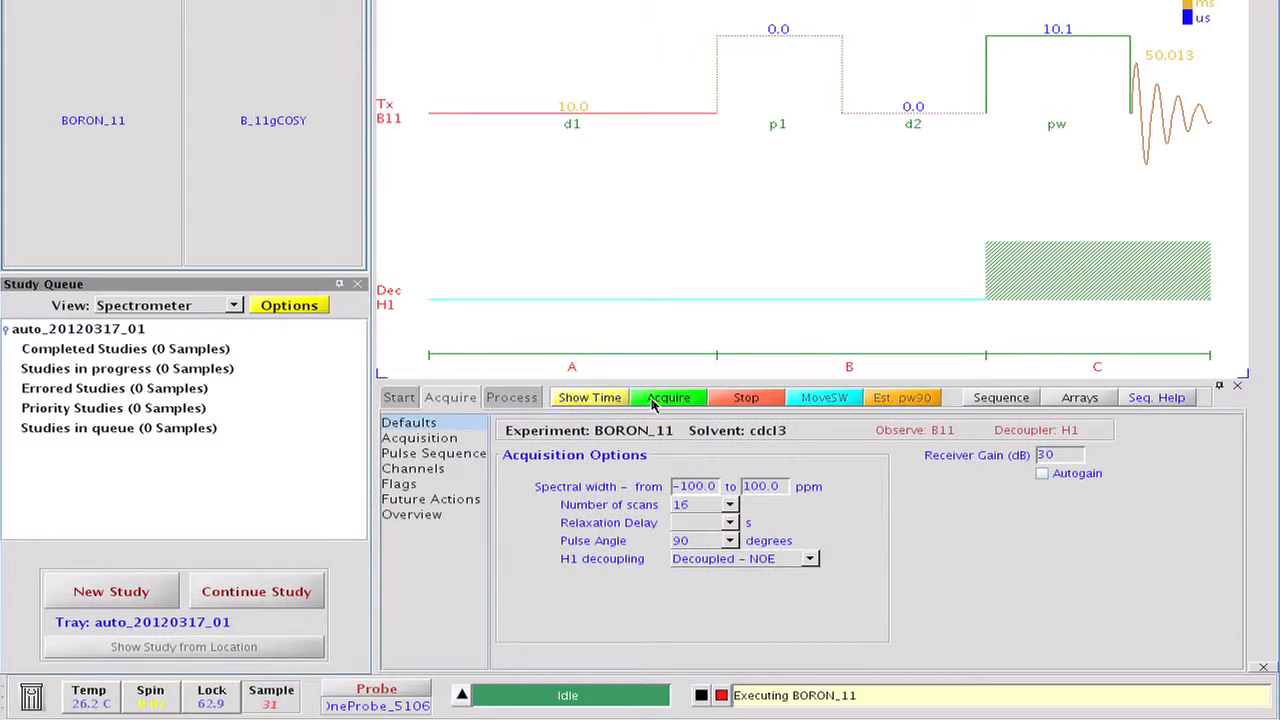
click(668, 401)
Bracket the group of boron peaks with two cursors and move the spectral window to that region.
click(784, 302)
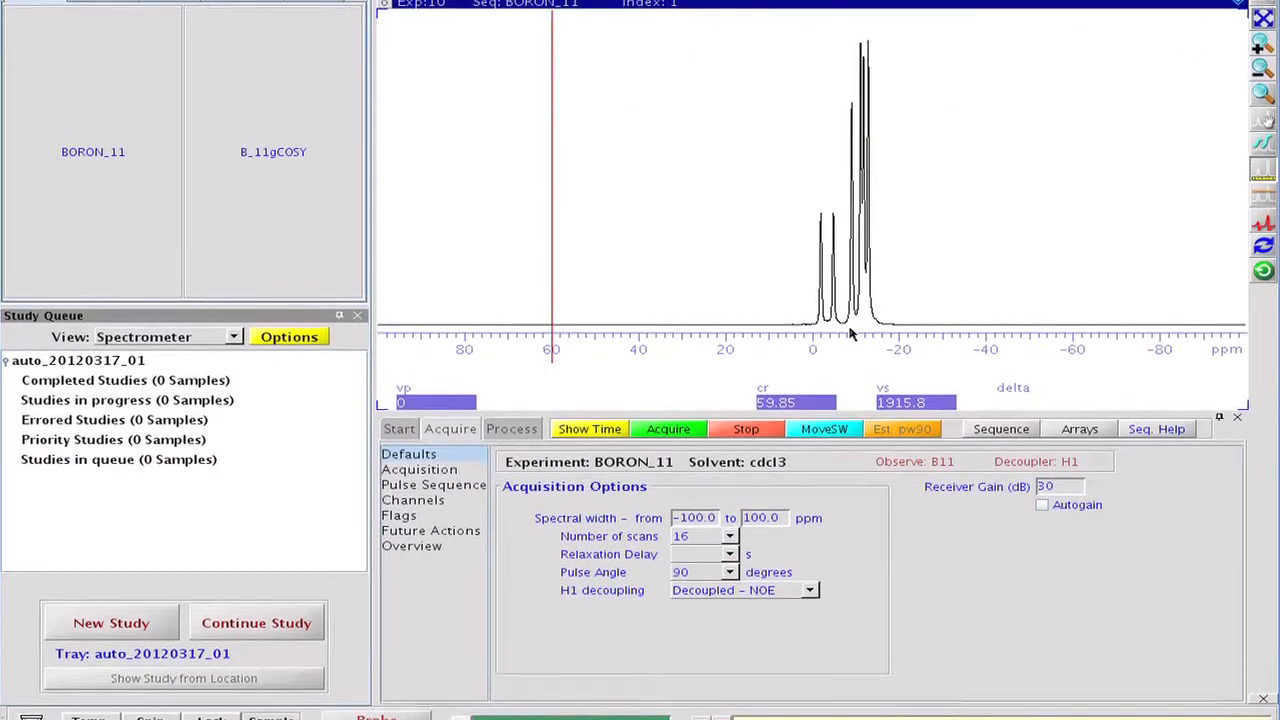
right_click(903, 304)
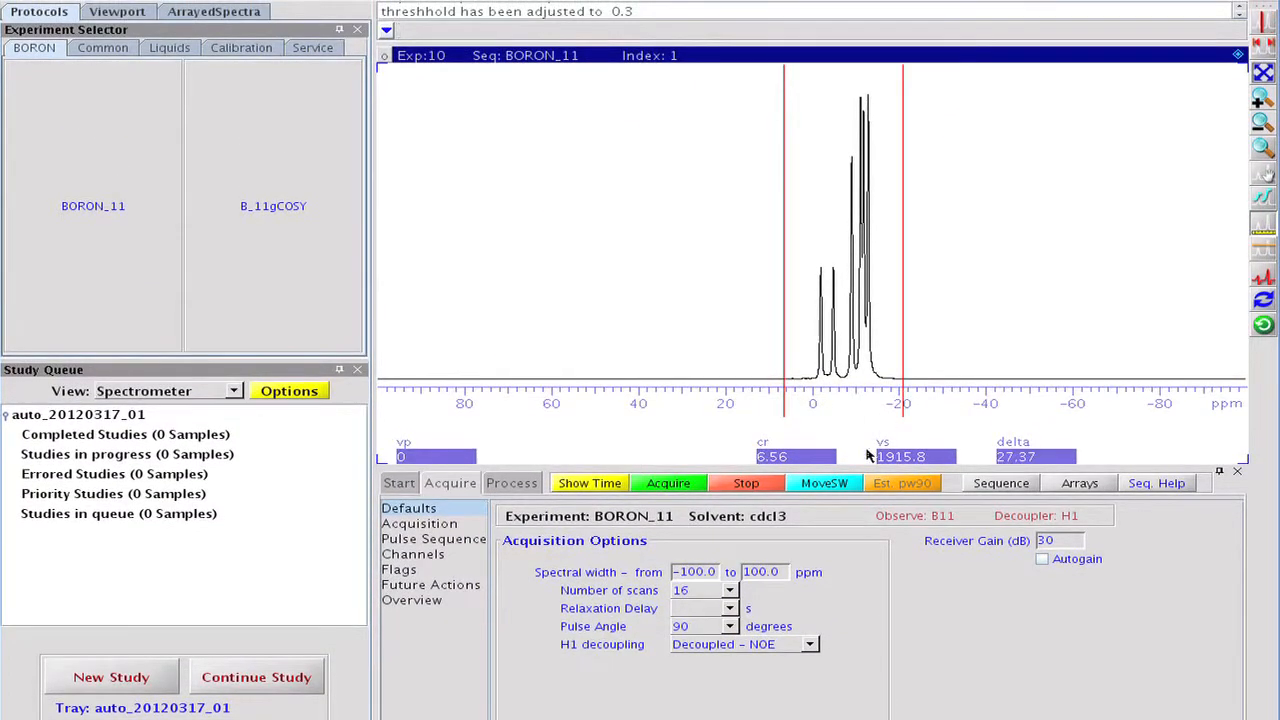
click(822, 483)
Load the B_11gCOSY study and acquire the 2D boron correlation spectrum.
click(326, 230)
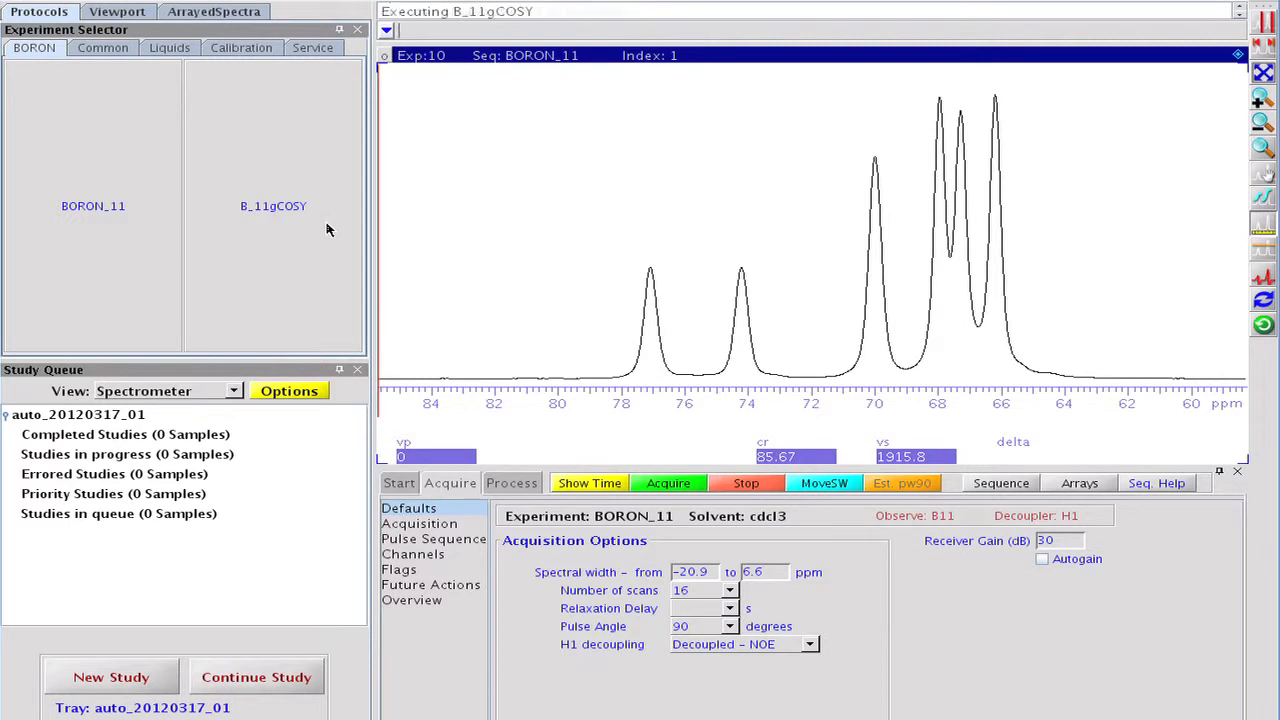
click(641, 485)
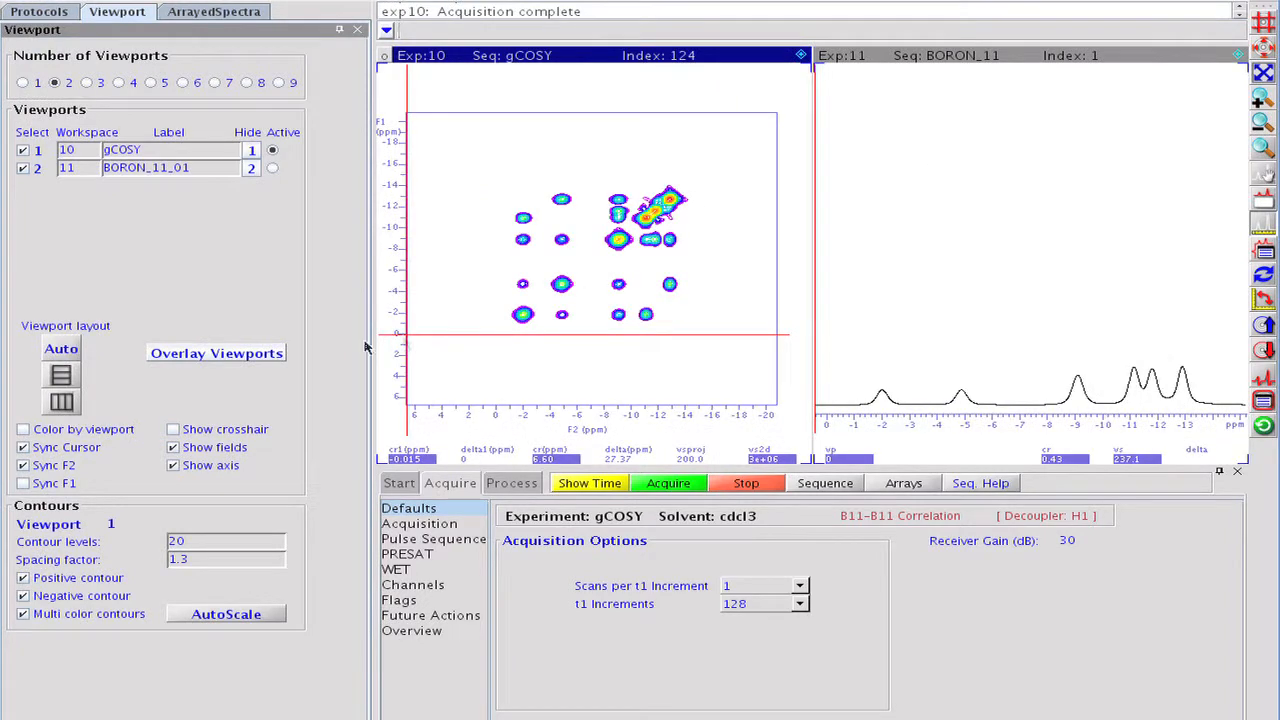
Overlay and align the gCOSY and BORON_11 viewports, and zoom in on the region containing the cross peaks.
click(275, 355)
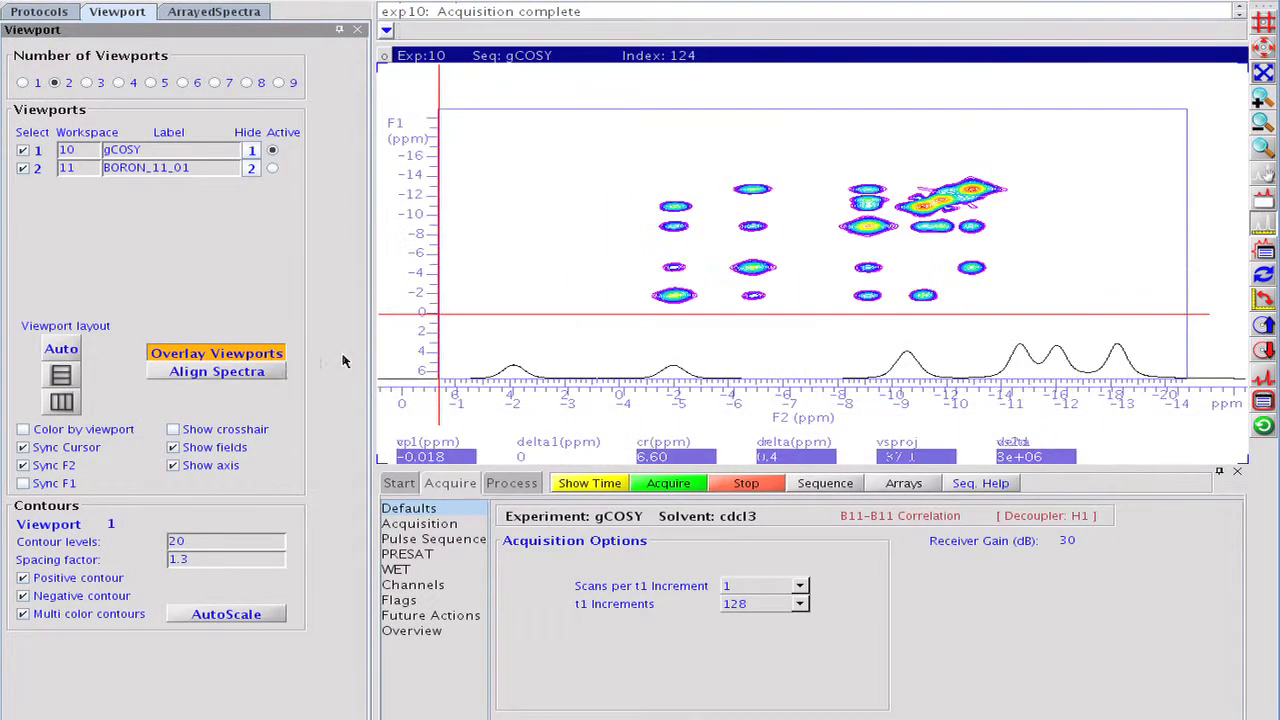
click(273, 372)
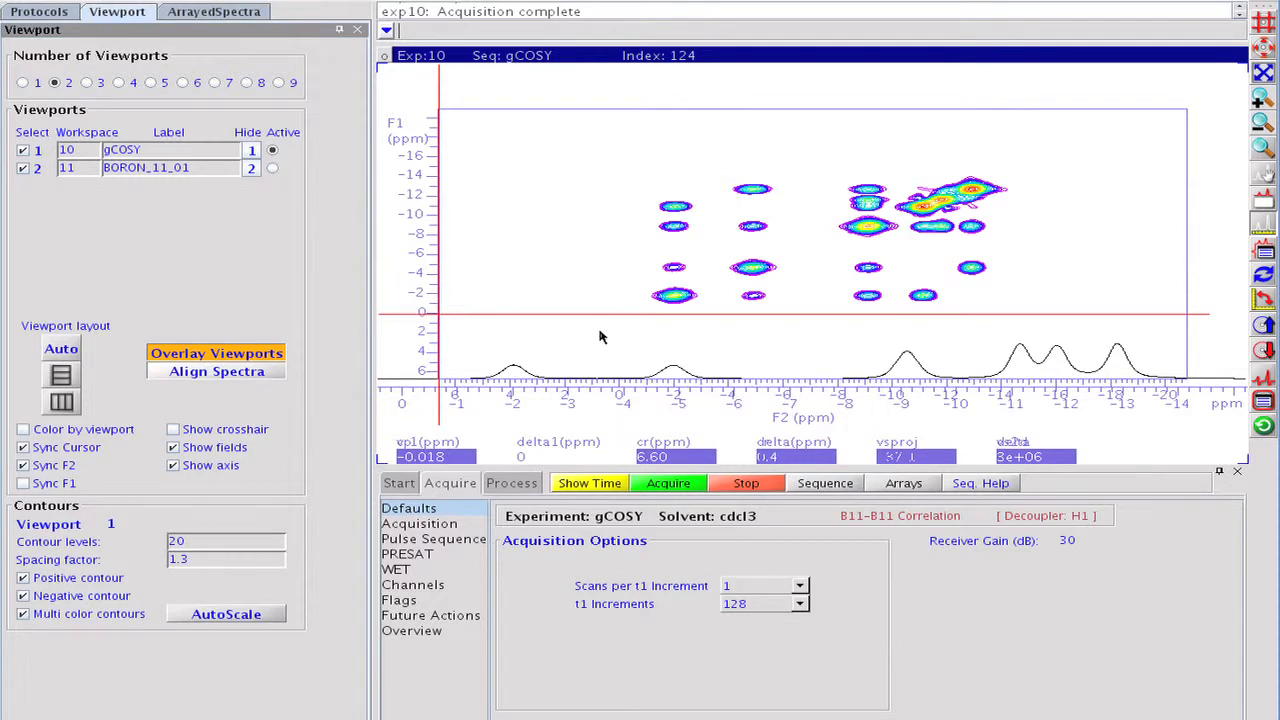
click(1262, 100)
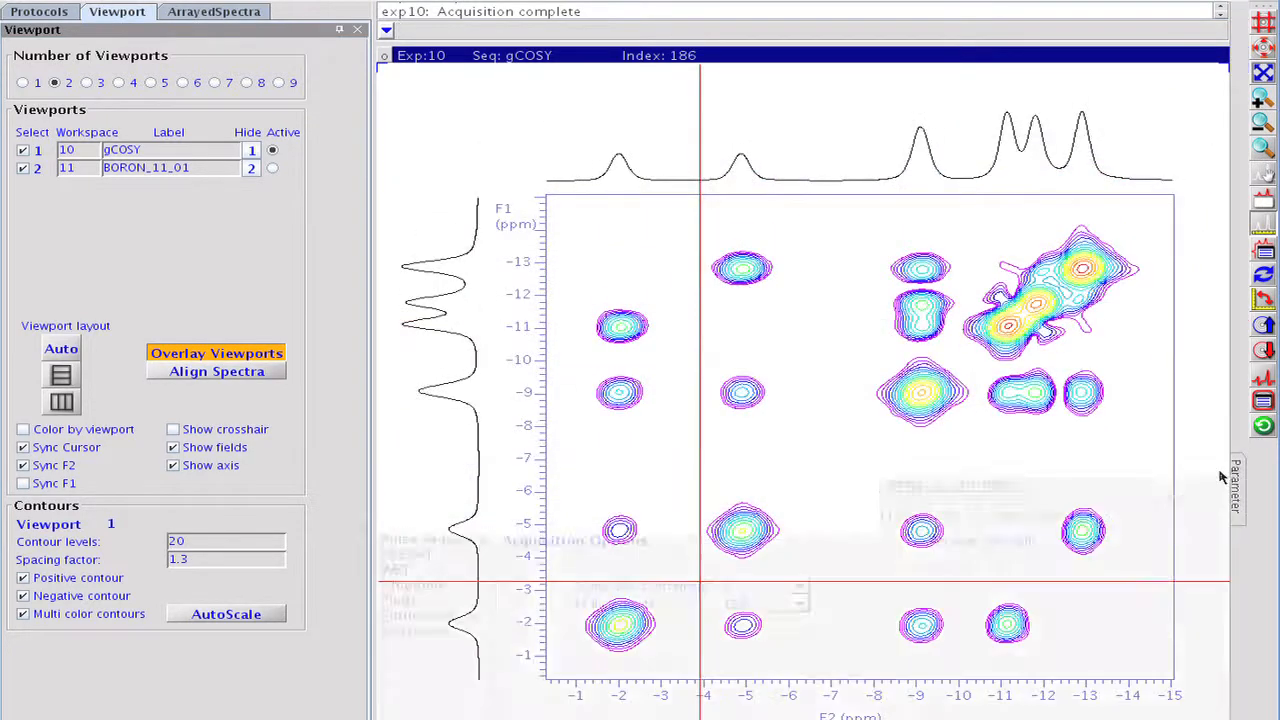